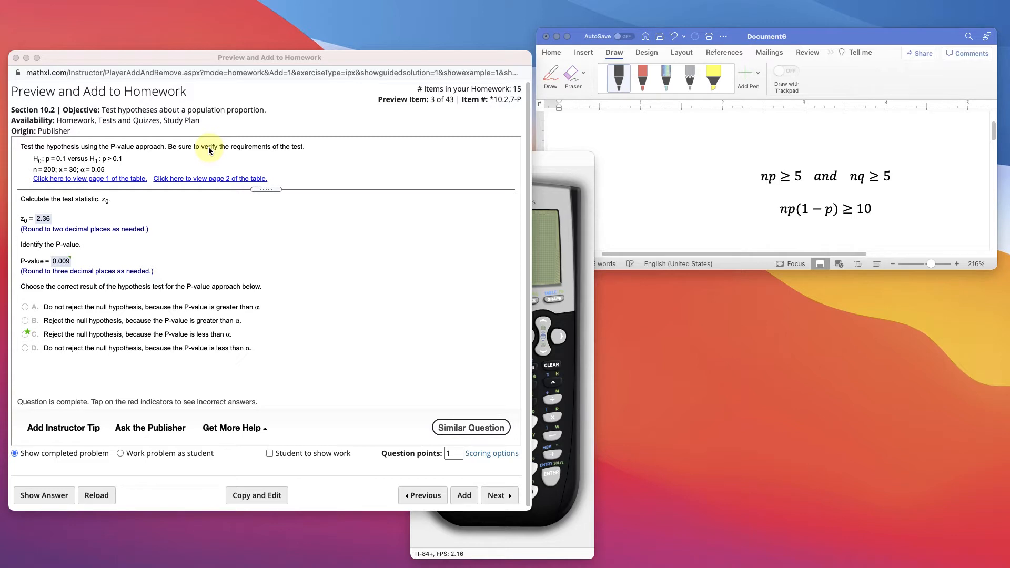
# Step: Switch to the TI-84 Plus calculator and compute 200*.1 to check the np requirement
pyautogui.click(684, 173)
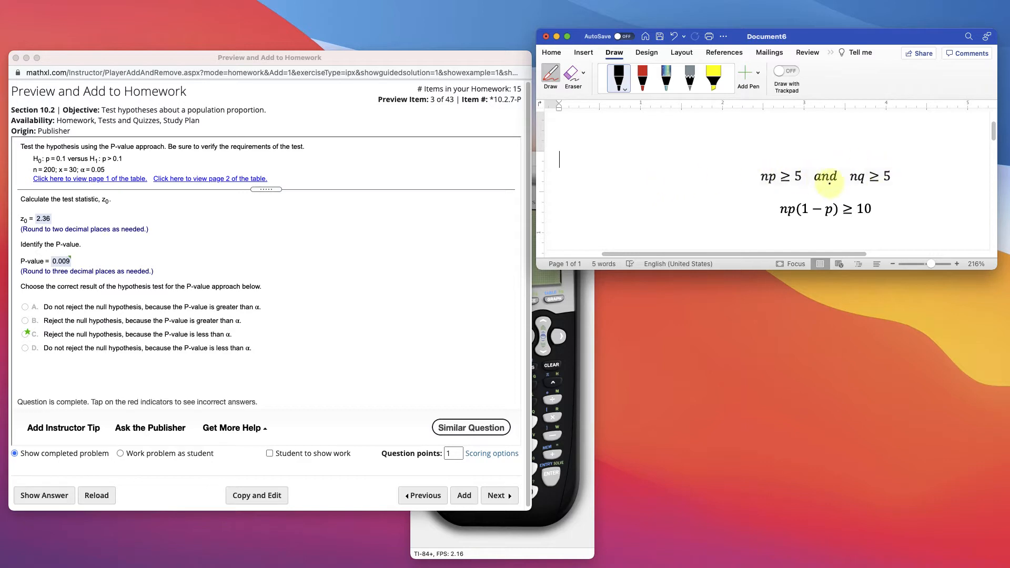
pyautogui.click(586, 359)
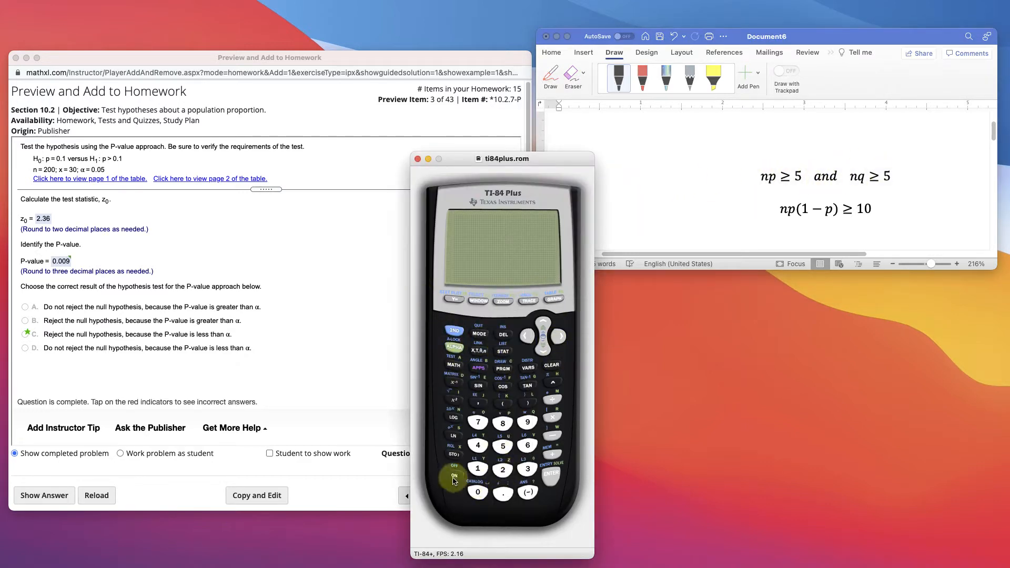
pyautogui.click(505, 471)
pyautogui.click(477, 492)
pyautogui.click(478, 492)
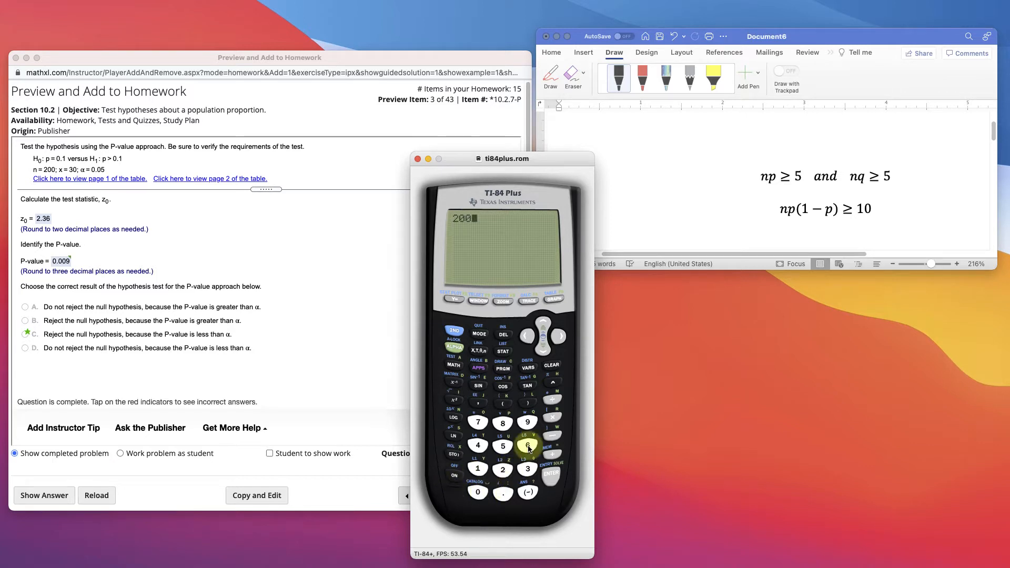
pyautogui.click(551, 417)
pyautogui.click(502, 493)
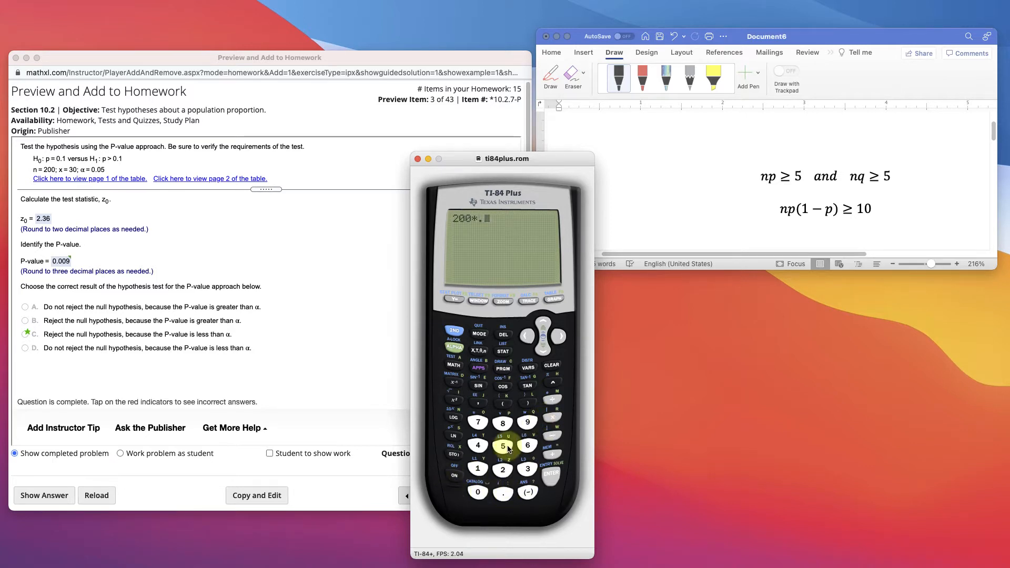
pyautogui.click(478, 468)
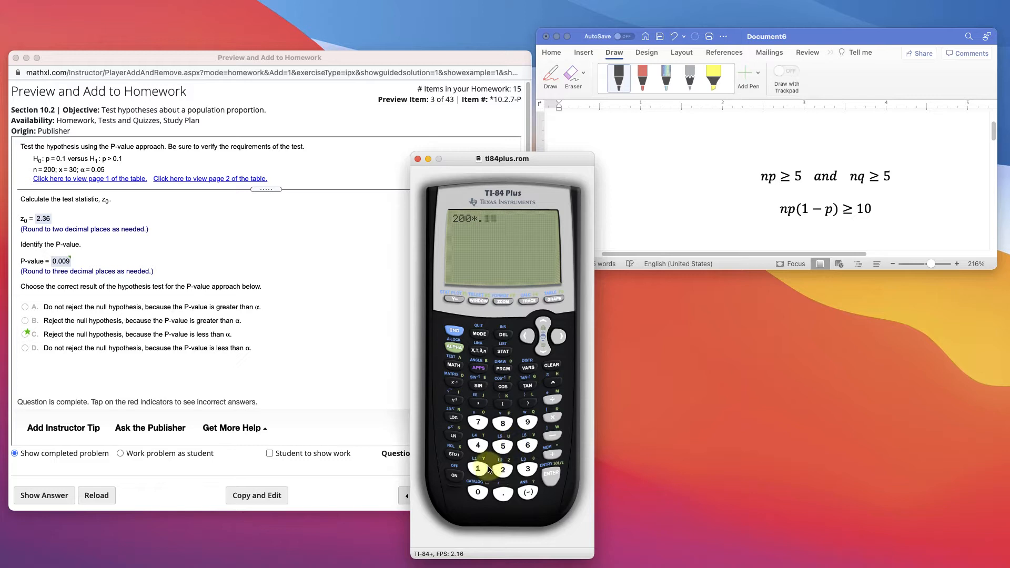
pyautogui.click(552, 473)
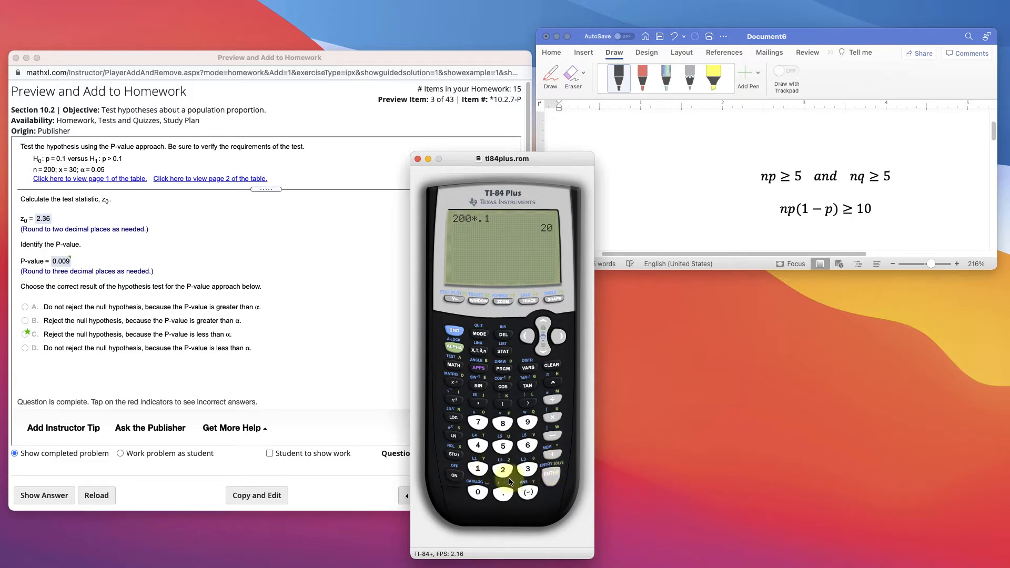
# Step: Compute .9*200 on the calculator to check the nq requirement
pyautogui.click(503, 492)
pyautogui.click(526, 423)
pyautogui.click(552, 417)
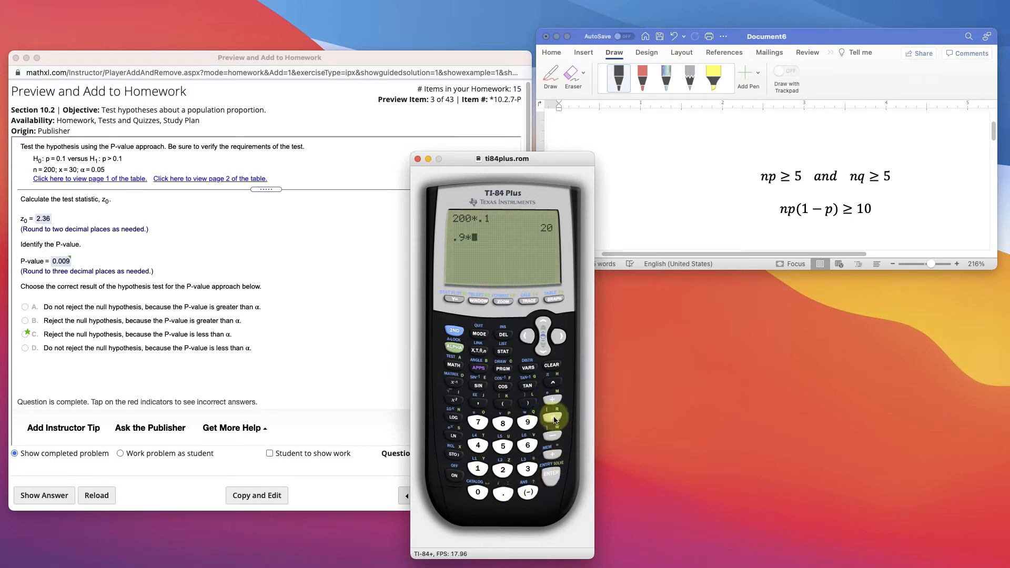
pyautogui.click(502, 470)
pyautogui.doubleClick(479, 494)
pyautogui.click(552, 473)
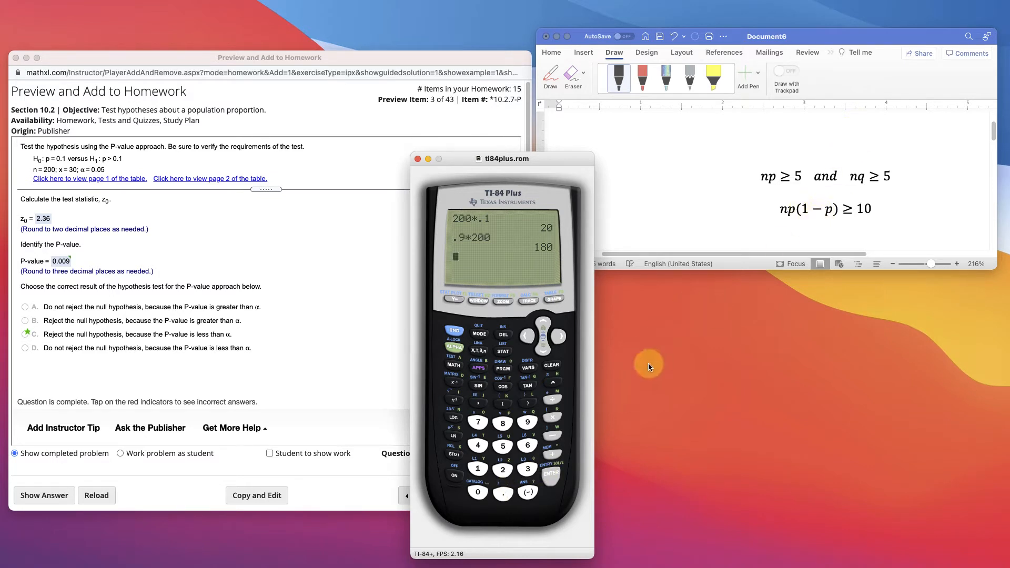
# Step: Compute .9*.1*200 on the calculator to check the np(1 − p) requirement
pyautogui.click(503, 494)
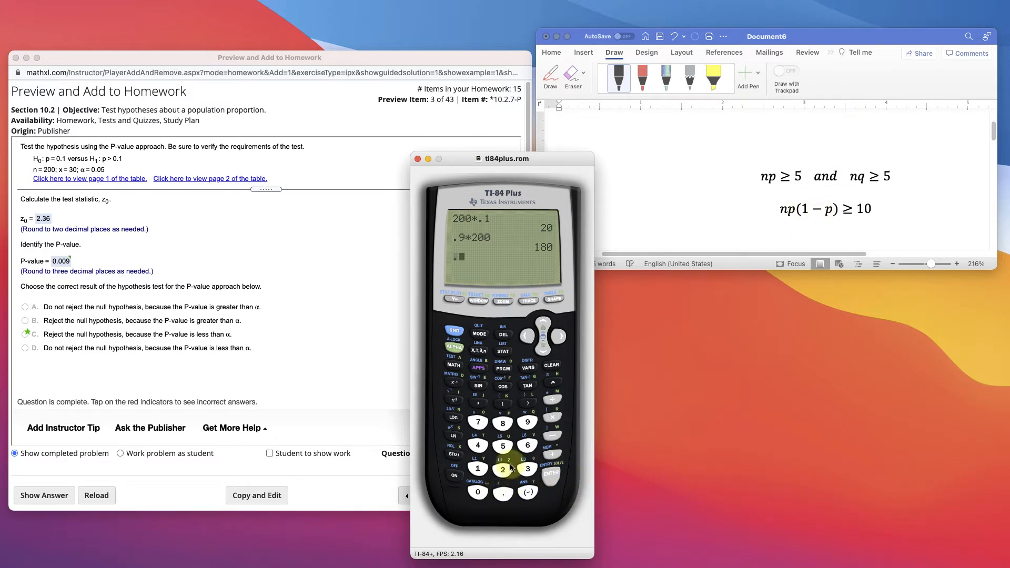
pyautogui.click(527, 424)
pyautogui.click(552, 417)
pyautogui.click(503, 494)
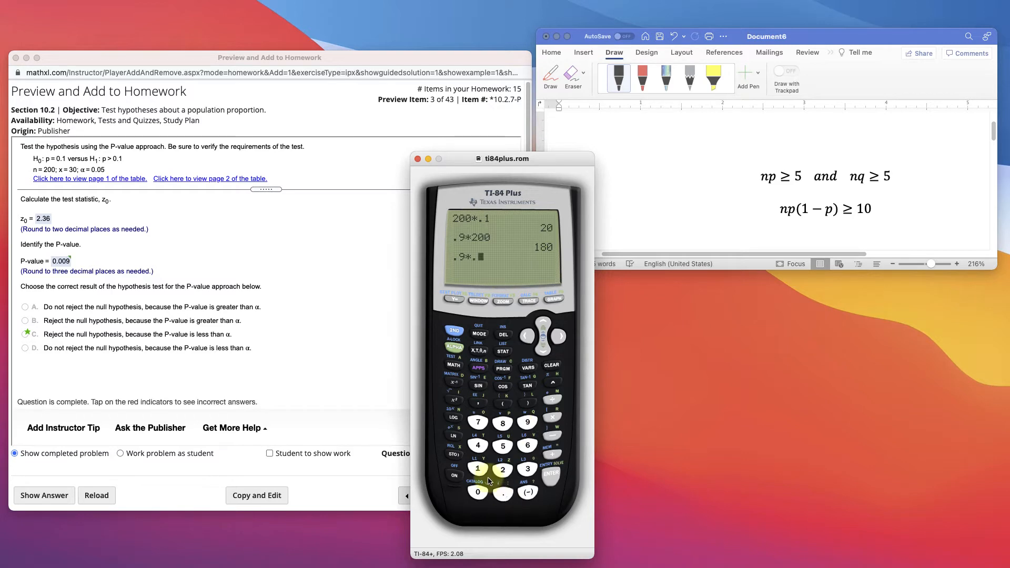
pyautogui.click(480, 470)
pyautogui.click(552, 417)
pyautogui.click(503, 469)
pyautogui.click(478, 493)
pyautogui.click(477, 492)
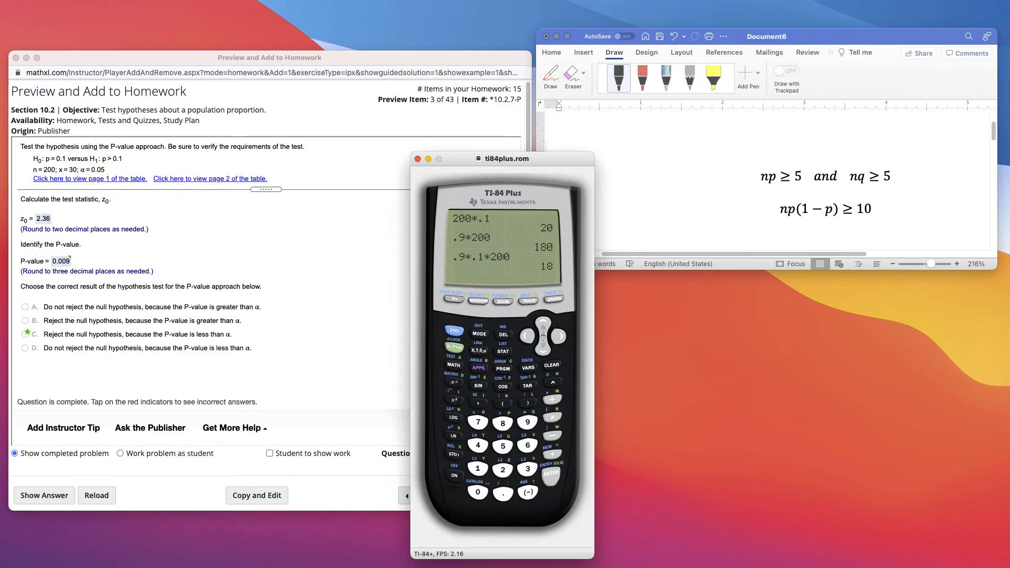
# Step: Switch to StatCrunch and place its window beside the homework problem so the whole data table is usable
pyautogui.click(721, 562)
pyautogui.moveTo(619, 86); pyautogui.dragTo(601, 134)
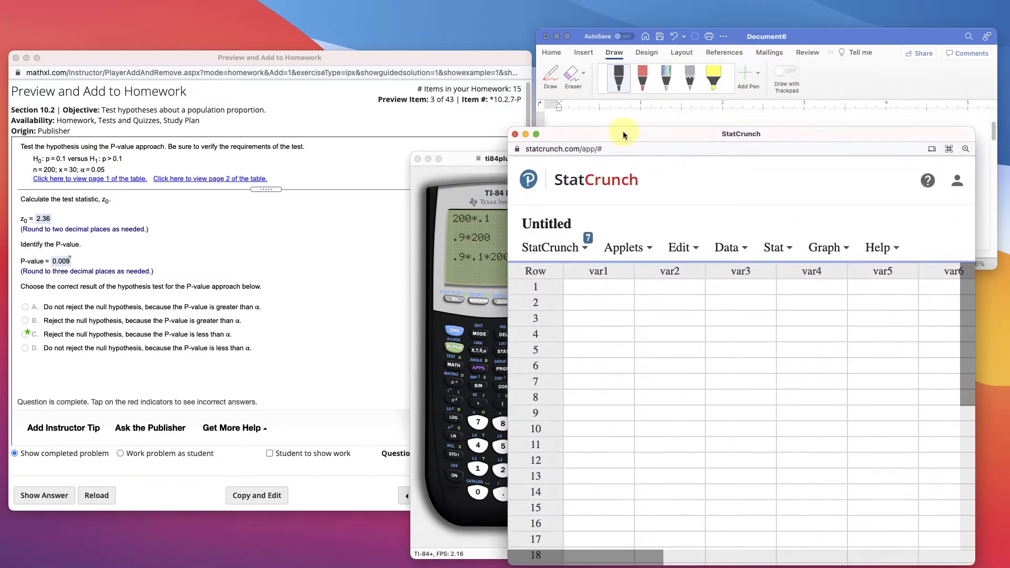
pyautogui.moveTo(763, 134); pyautogui.dragTo(761, 47)
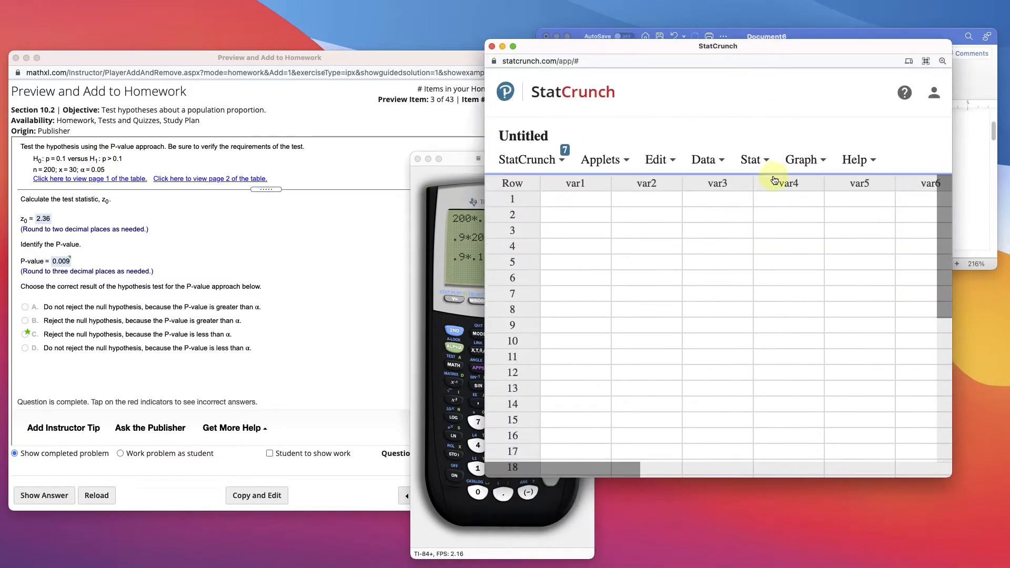
# Step: Set up a one-sample proportion analysis from summary data with 30 successes and 200 observations
pyautogui.click(764, 160)
pyautogui.moveTo(783, 280)
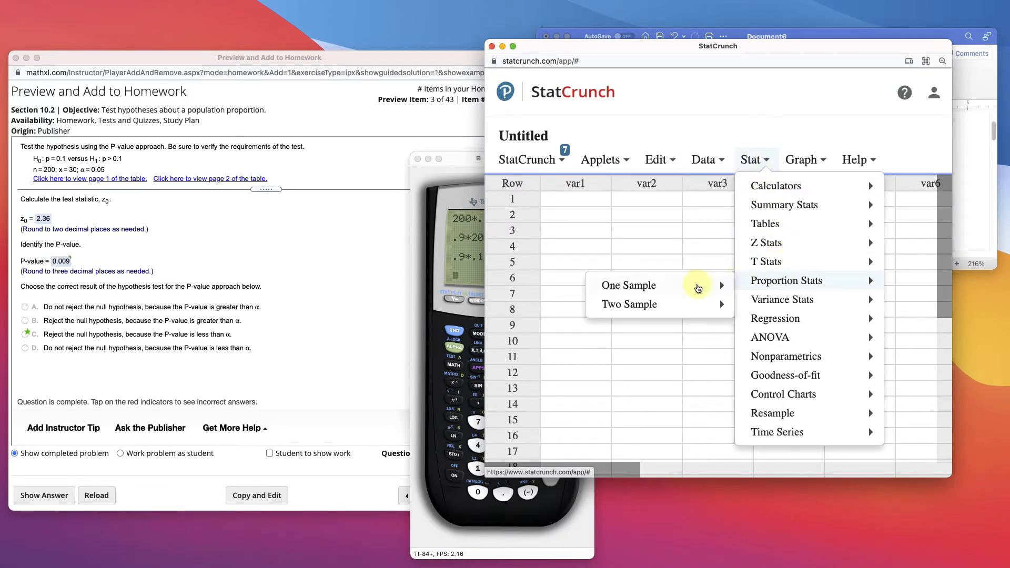
pyautogui.moveTo(692, 287)
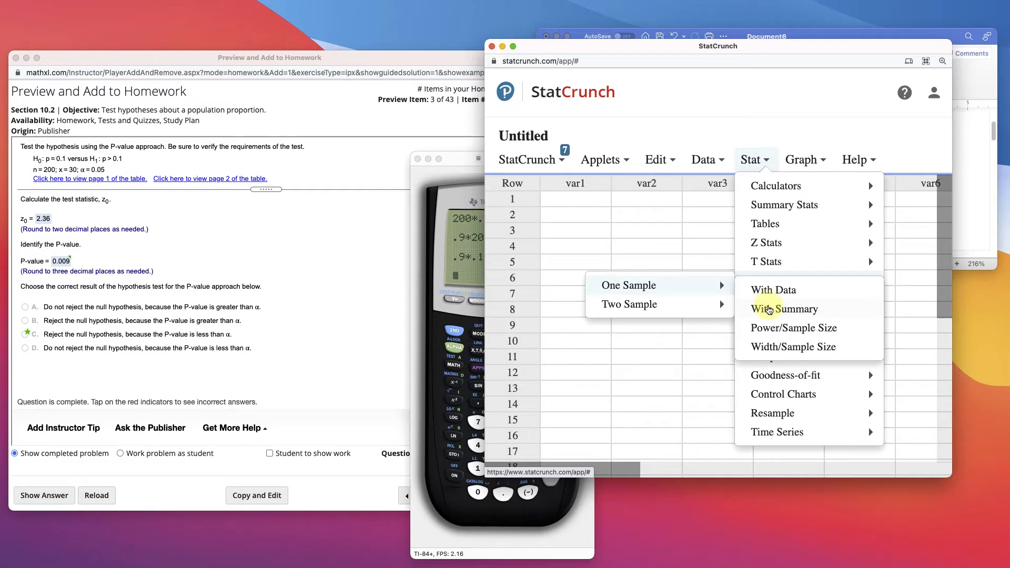
pyautogui.click(768, 308)
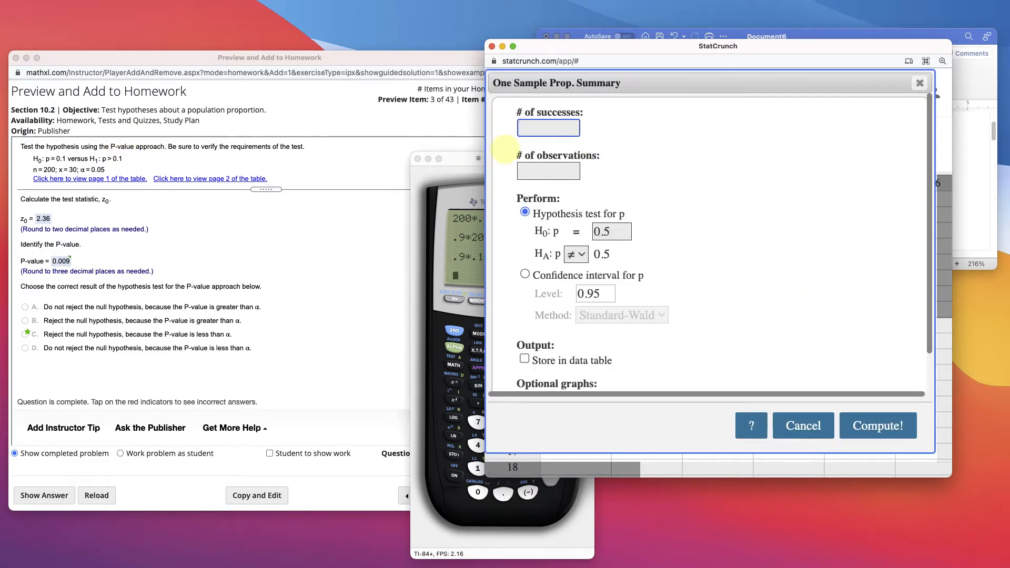
pyautogui.write('30')
pyautogui.press('Tab')
pyautogui.write('200')
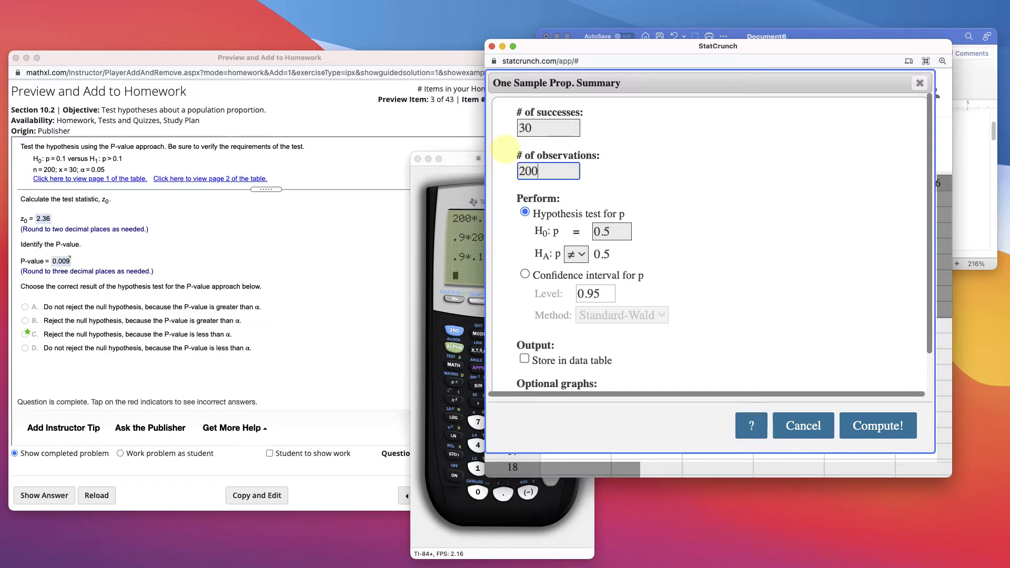
pyautogui.click(707, 176)
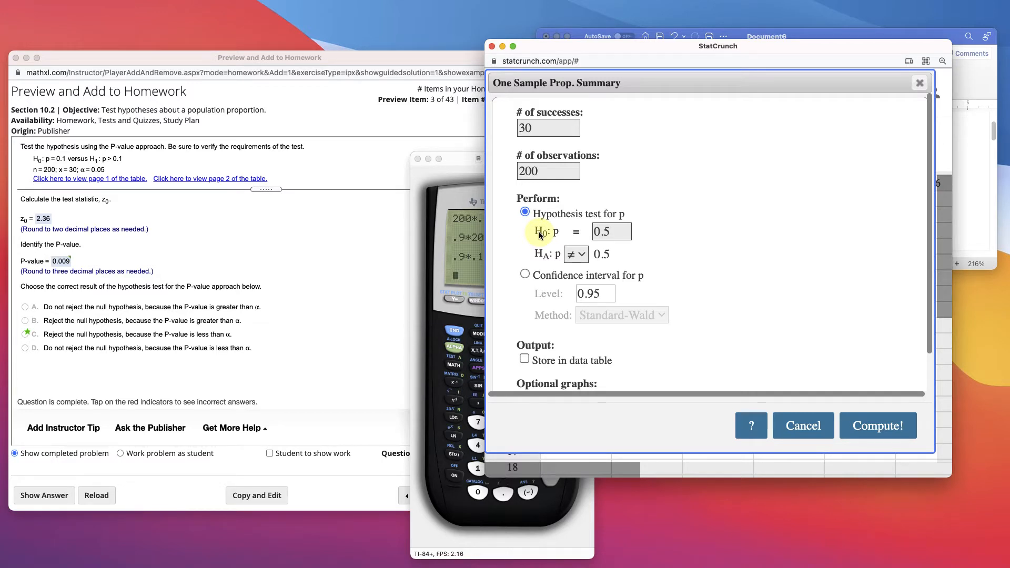
# Step: Set the null hypothesis to p = .1 and the alternative to greater than, and compute the hypothesis test
pyautogui.moveTo(611, 235); pyautogui.dragTo(593, 235)
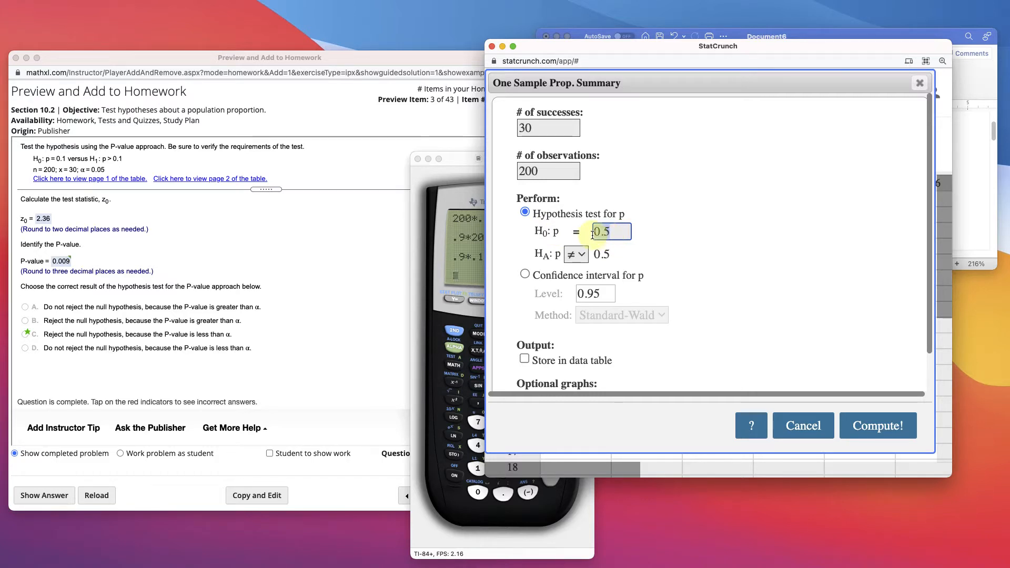
pyautogui.write('.1')
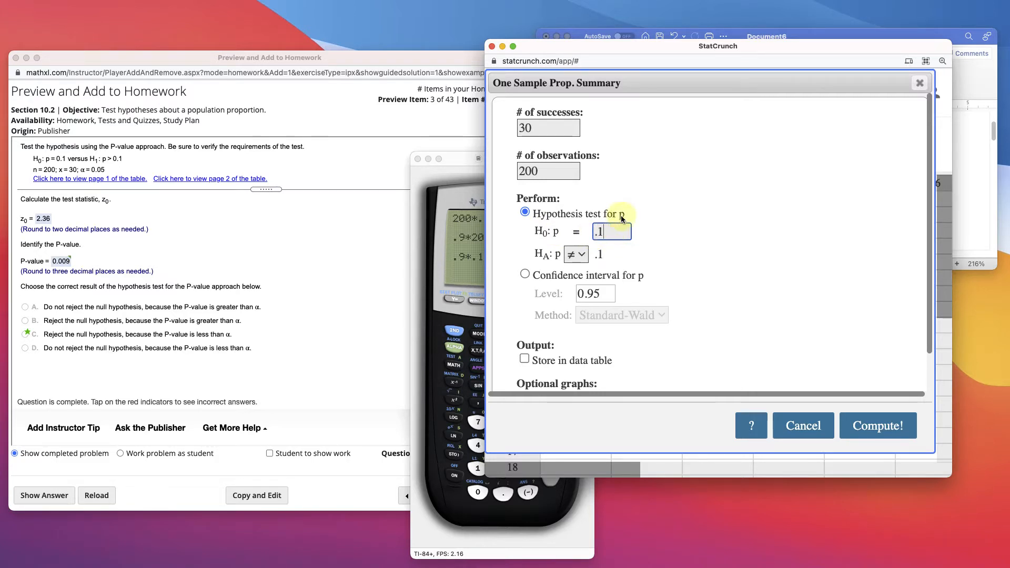
pyautogui.click(692, 183)
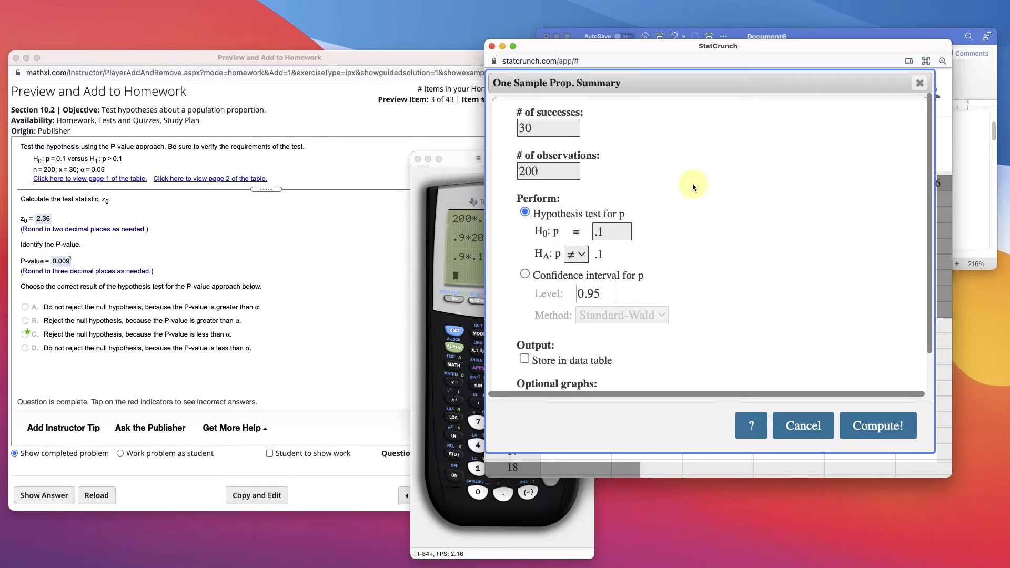
pyautogui.click(584, 256)
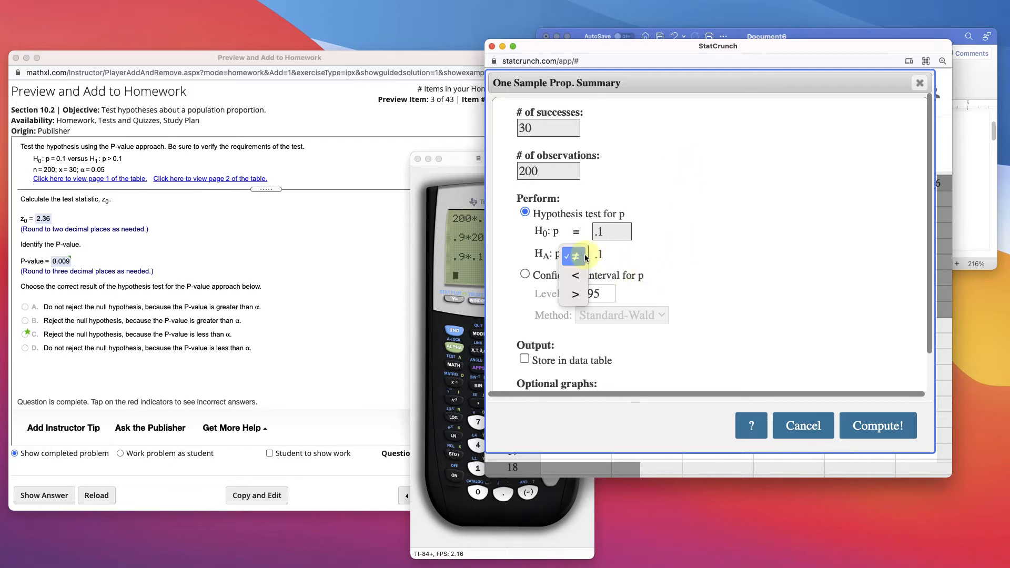
pyautogui.click(695, 213)
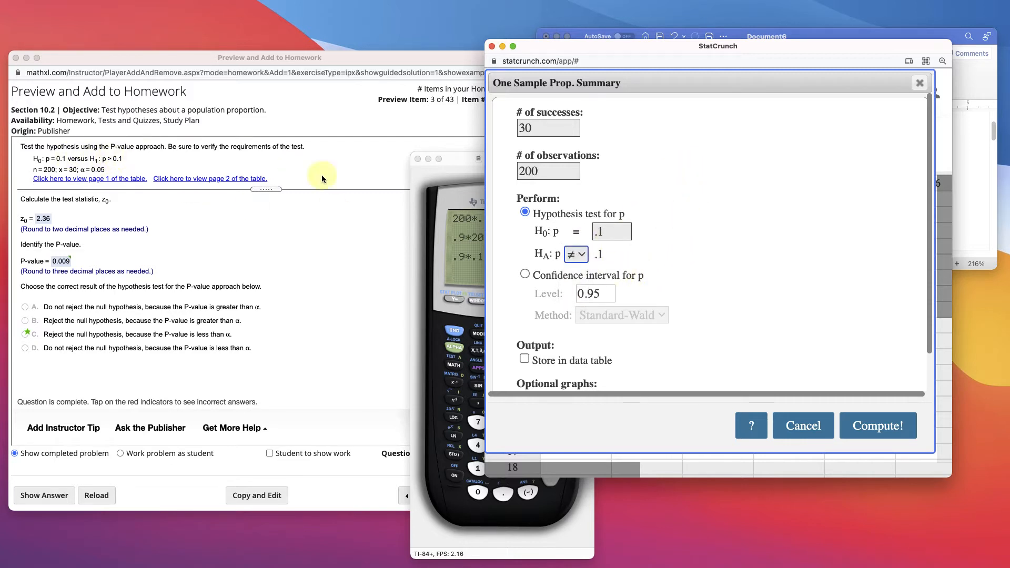
pyautogui.click(576, 254)
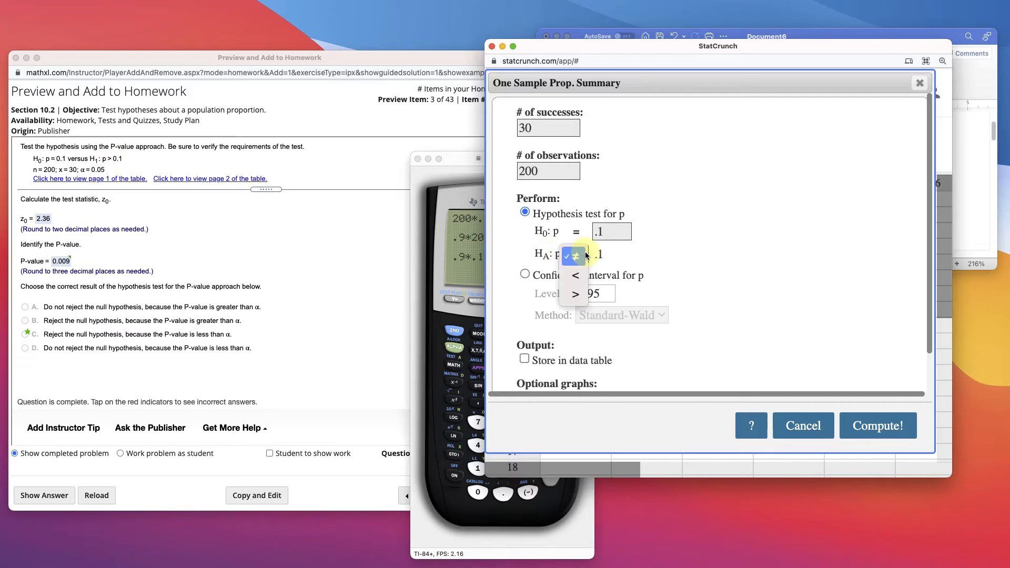
pyautogui.click(578, 294)
pyautogui.click(880, 430)
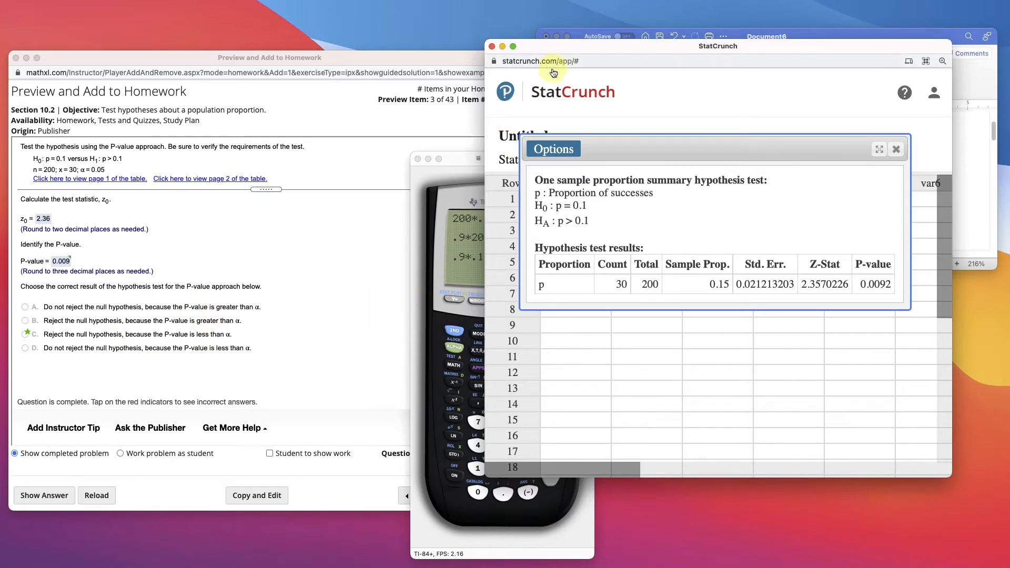
# Step: Switch to the Word document and enlarge its window downward to show the z formula and handwritten work
pyautogui.click(463, 158)
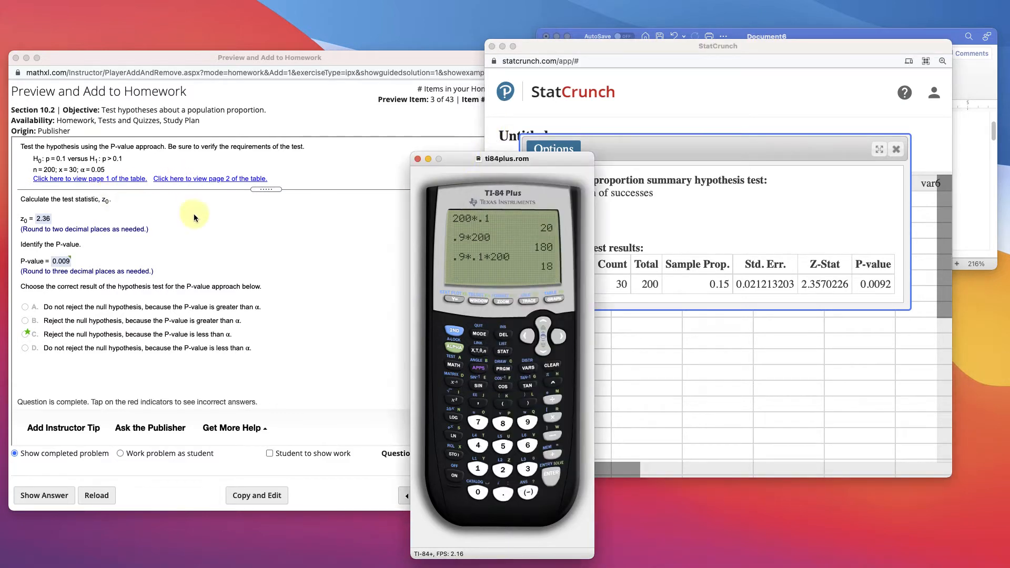
pyautogui.click(163, 203)
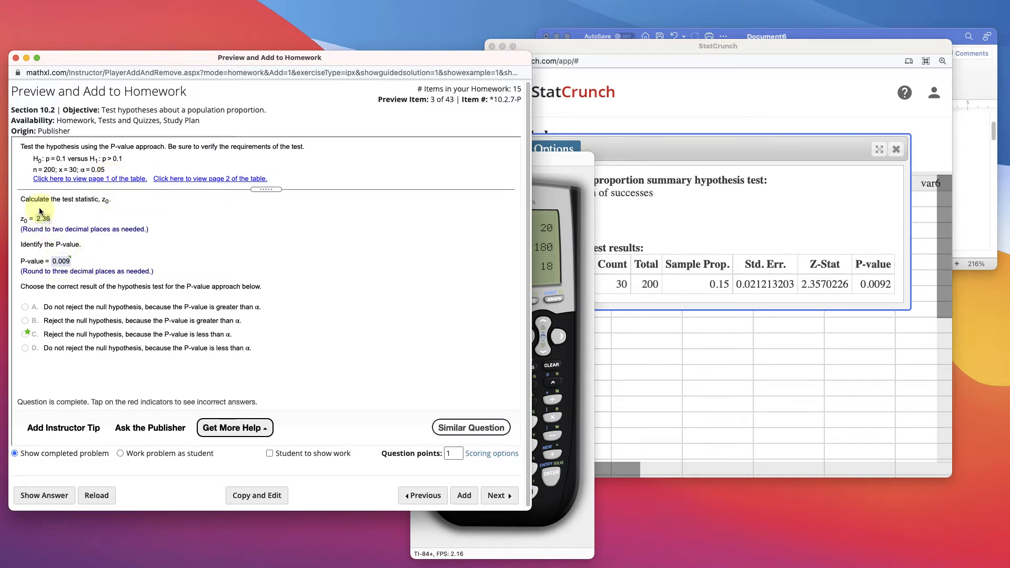
pyautogui.click(821, 36)
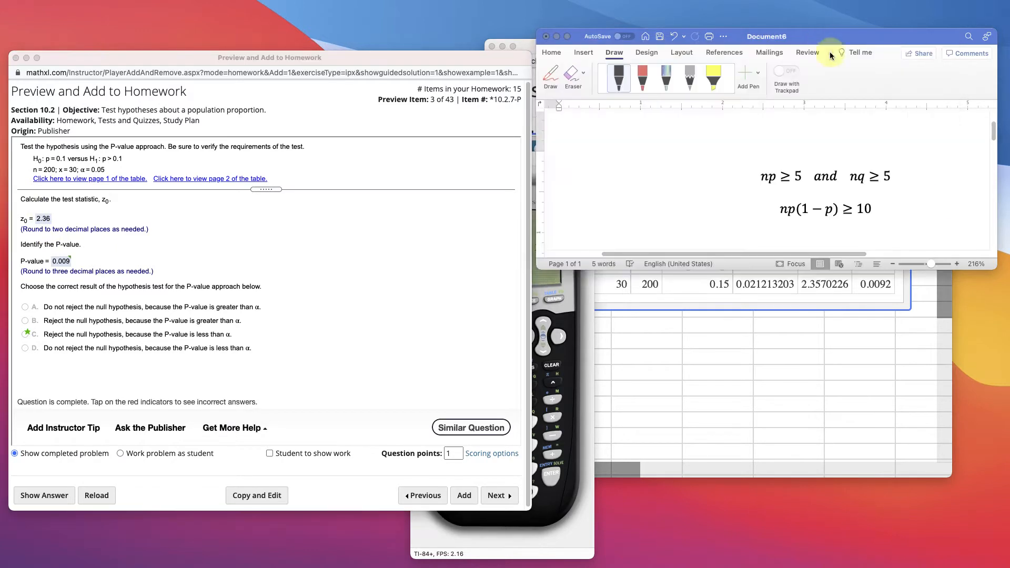
pyautogui.moveTo(996, 269); pyautogui.dragTo(992, 547)
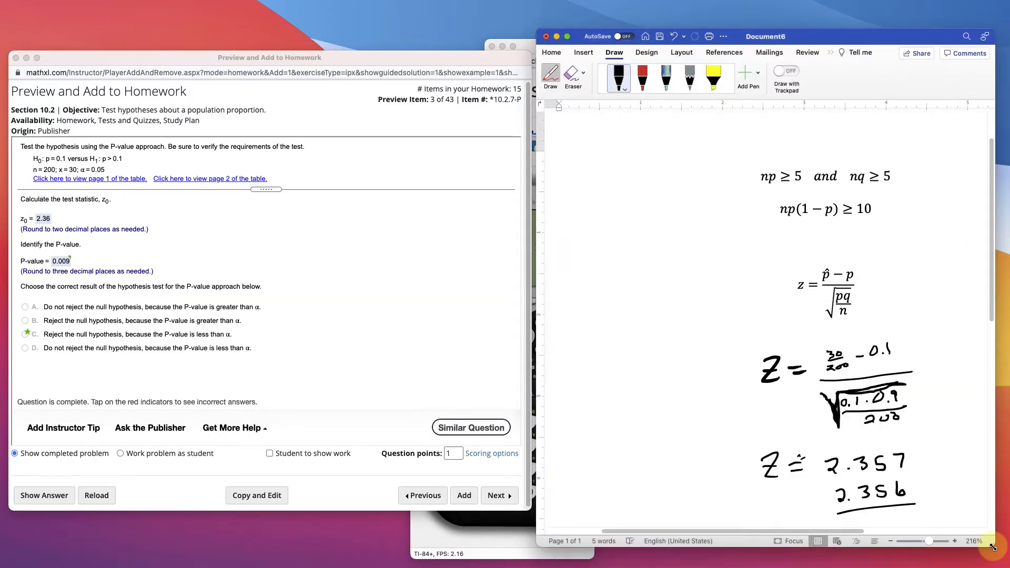
# Step: Switch back to the TI-84 Plus calculator and compute the sample proportion 30/200
pyautogui.click(477, 553)
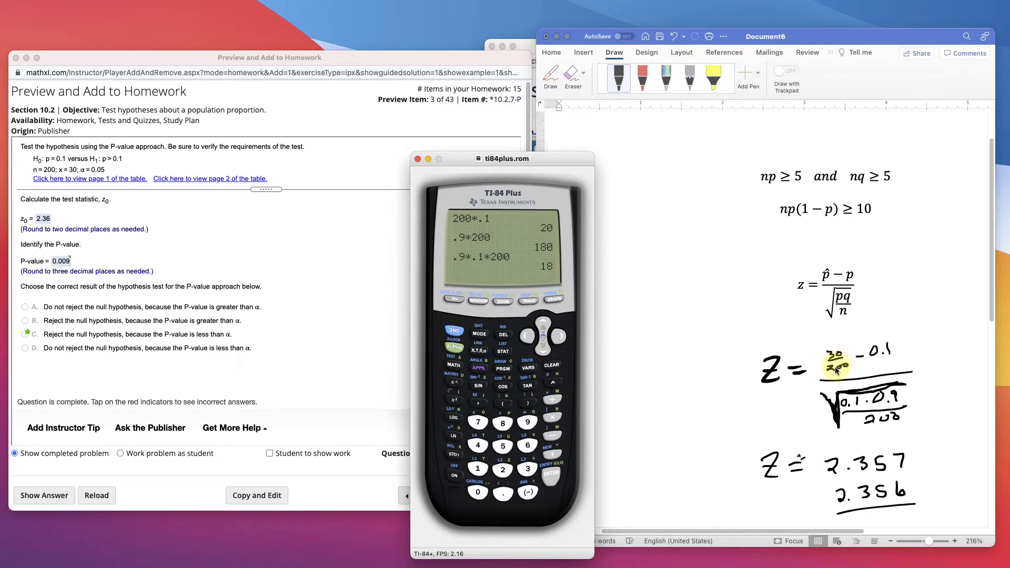
pyautogui.click(529, 471)
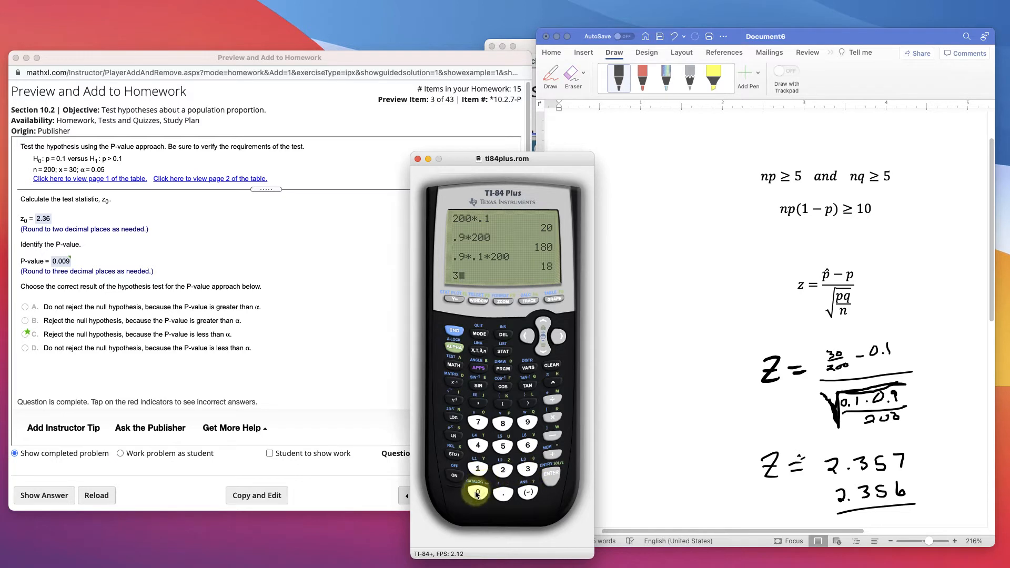
pyautogui.click(477, 494)
pyautogui.click(502, 470)
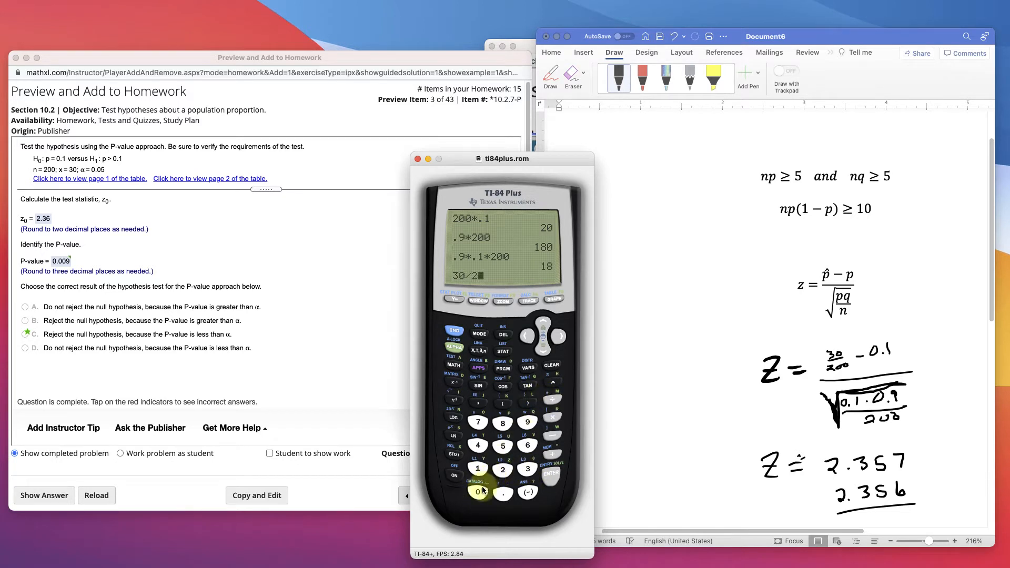
pyautogui.click(478, 491)
pyautogui.click(477, 492)
pyautogui.click(549, 475)
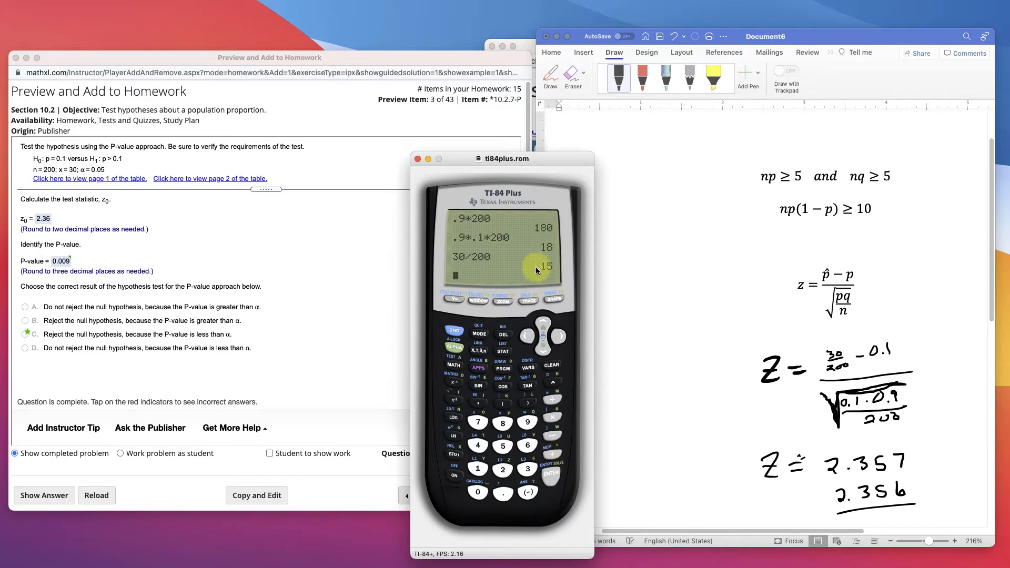
# Step: Subtract .1 from the previous calculator answer to get the numerator of the z formula
pyautogui.click(551, 432)
pyautogui.click(502, 493)
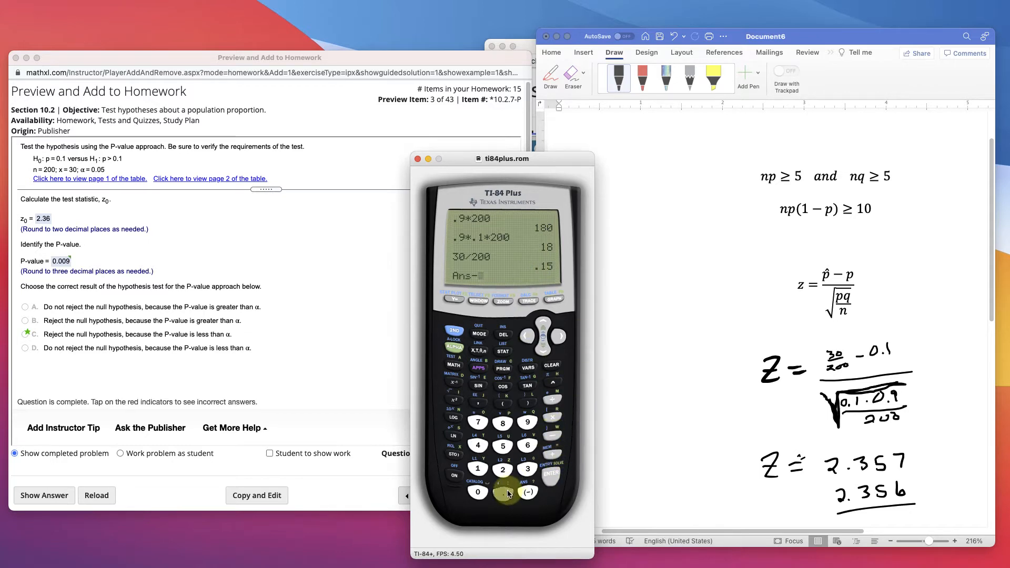
pyautogui.click(551, 475)
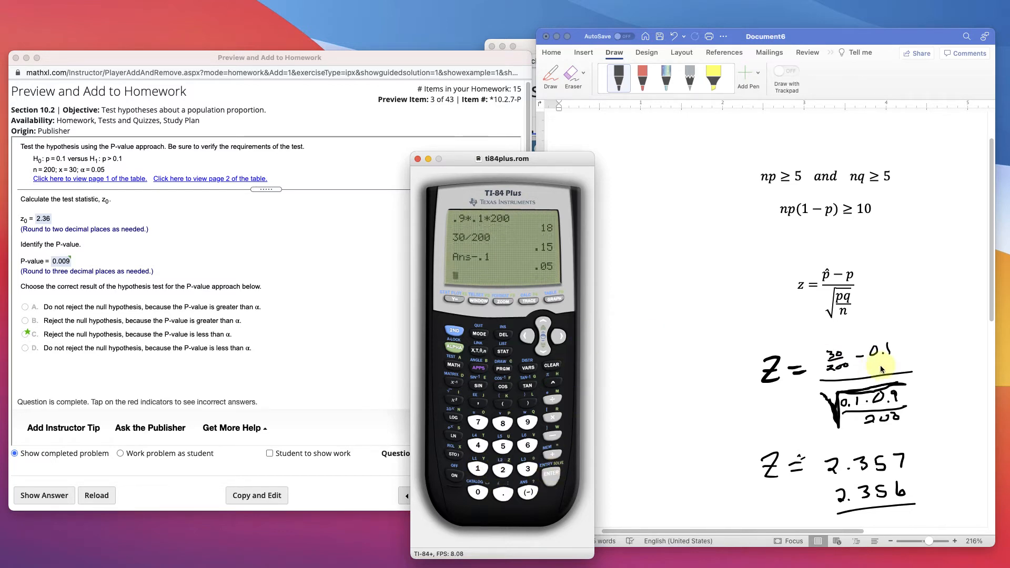
# Step: Divide the previous calculator answer by the square root of (.1*.9)/200 to compute the z test statistic
pyautogui.click(552, 400)
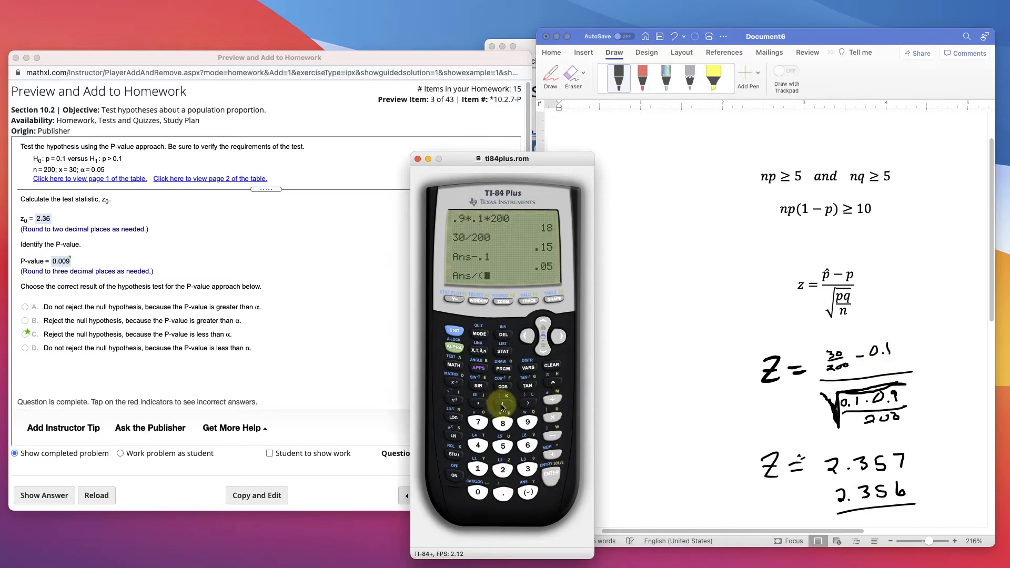
pyautogui.click(458, 333)
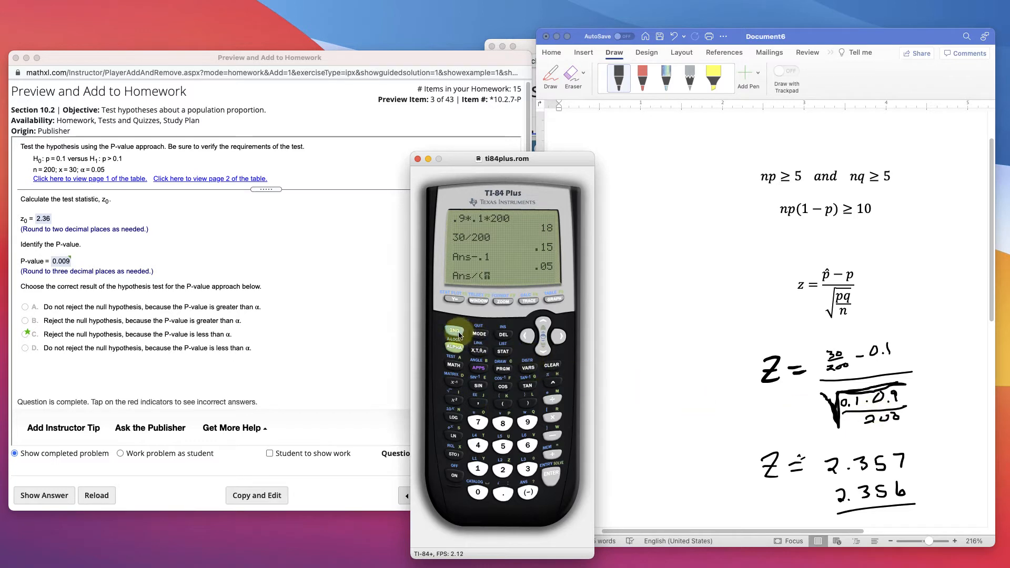
pyautogui.click(452, 401)
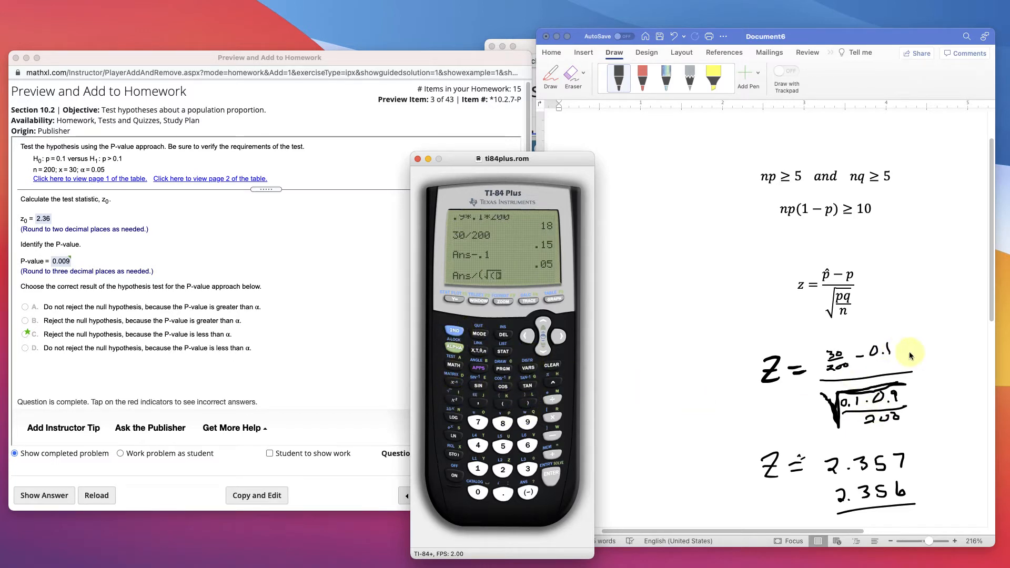
pyautogui.click(502, 493)
pyautogui.click(477, 468)
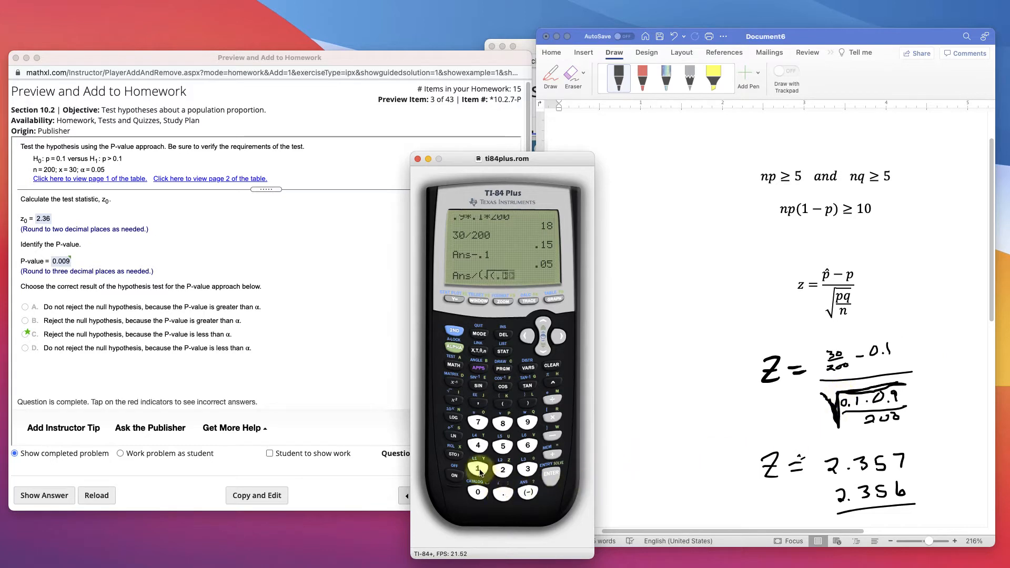
pyautogui.click(552, 417)
pyautogui.click(503, 493)
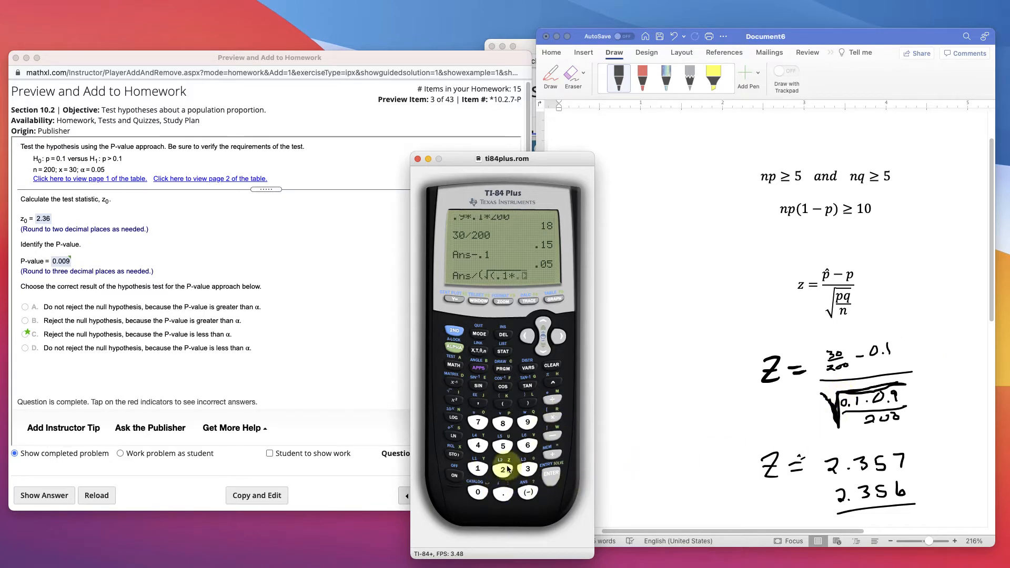
pyautogui.click(526, 424)
pyautogui.click(530, 404)
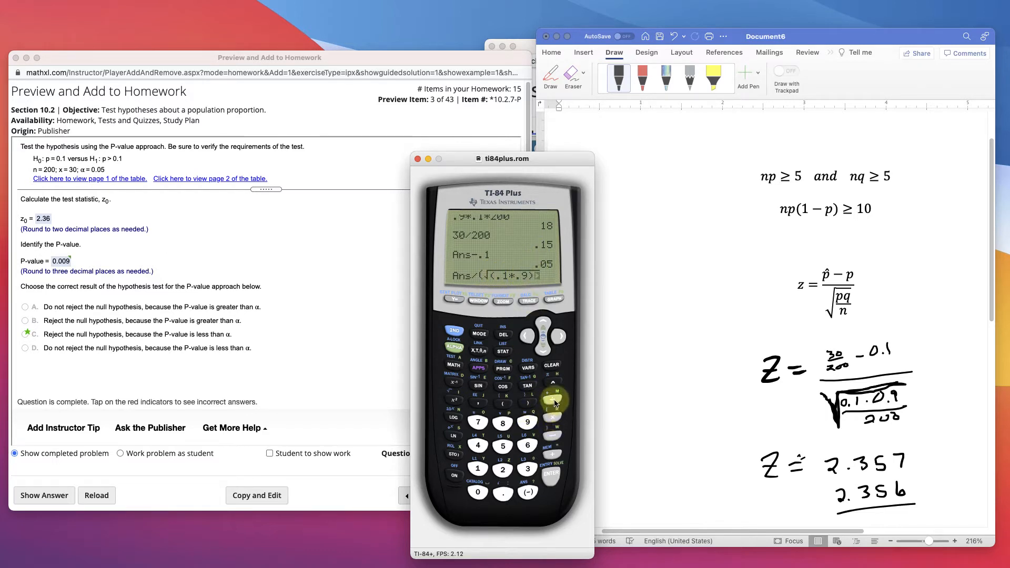
pyautogui.click(503, 470)
pyautogui.click(477, 492)
pyautogui.click(477, 492)
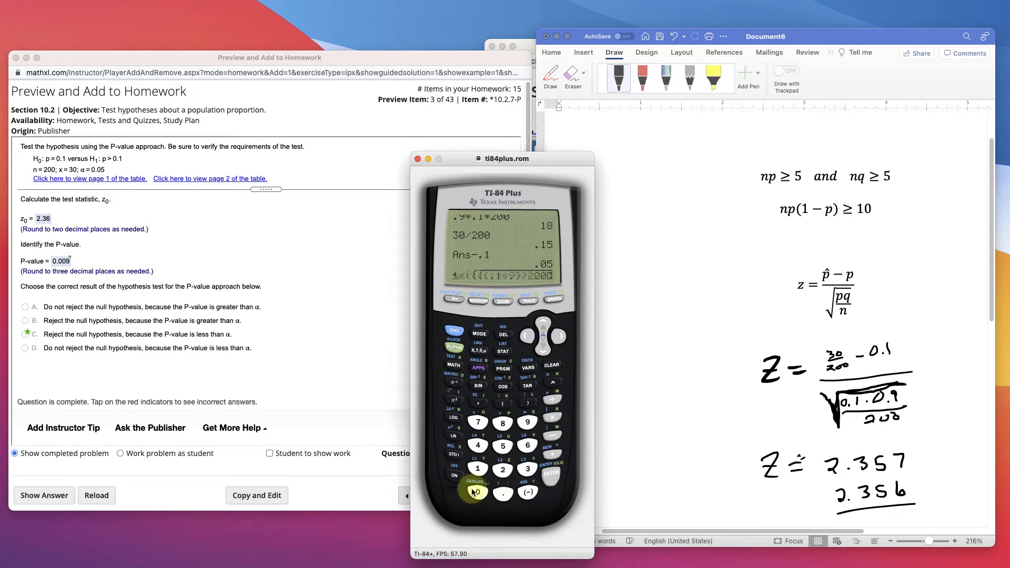
pyautogui.click(550, 474)
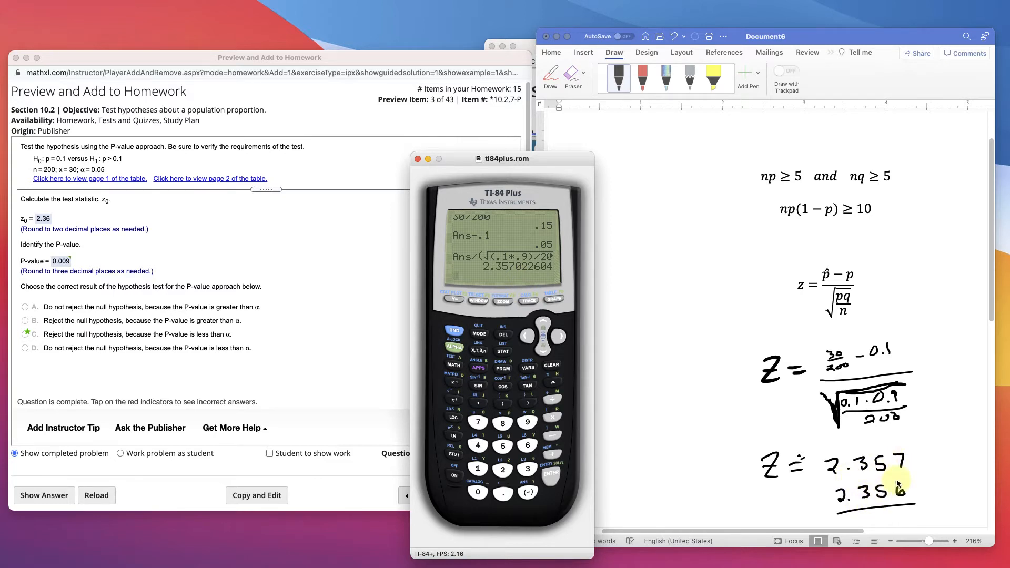
# Step: Shrink the Word window slightly from its upper corner, then bring the TI-84 Plus calculator to the front and reposition it
pyautogui.moveTo(540, 29); pyautogui.dragTo(546, 44)
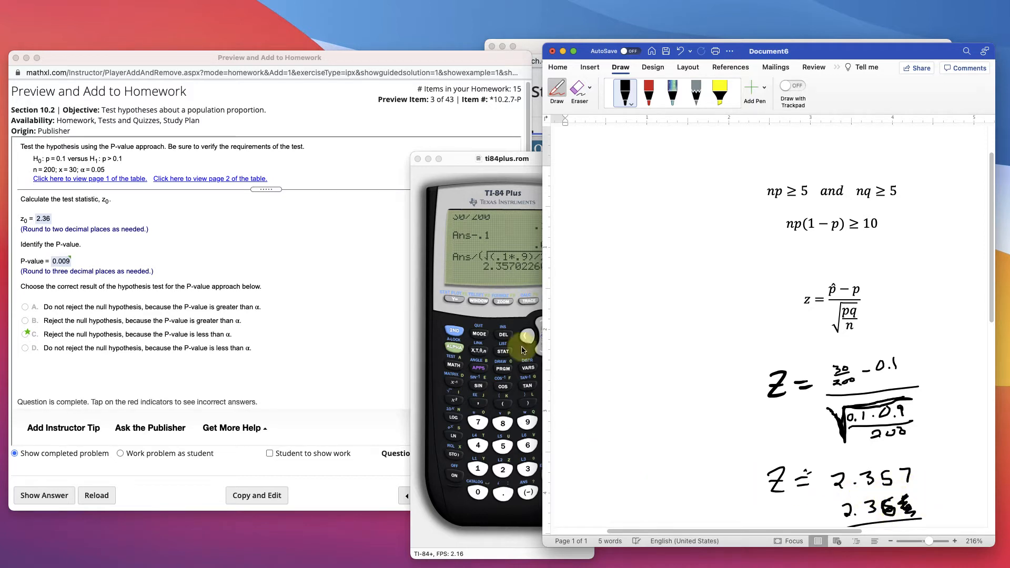
pyautogui.click(490, 159)
pyautogui.moveTo(498, 166); pyautogui.dragTo(493, 127)
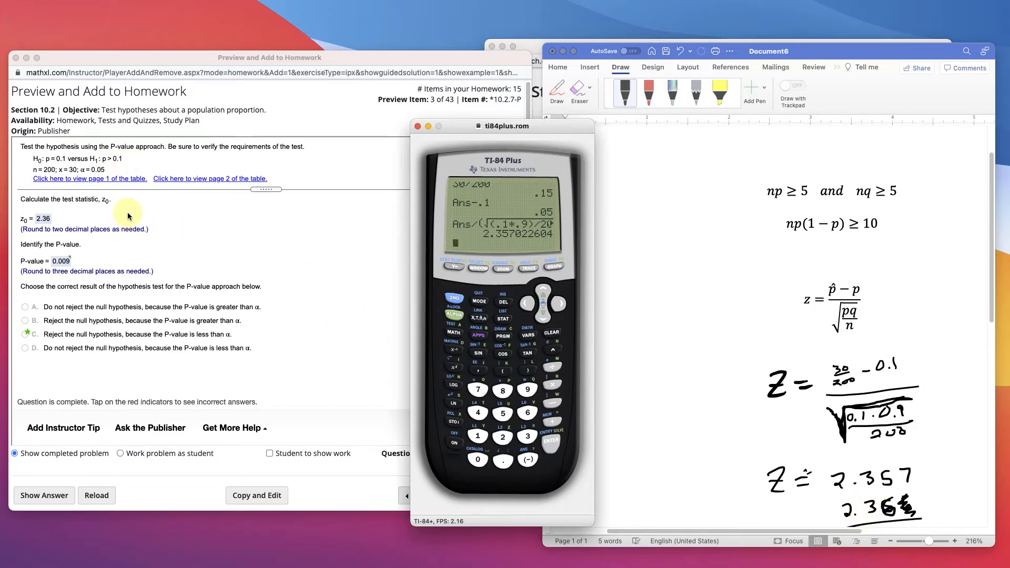
pyautogui.moveTo(514, 126); pyautogui.dragTo(517, 151)
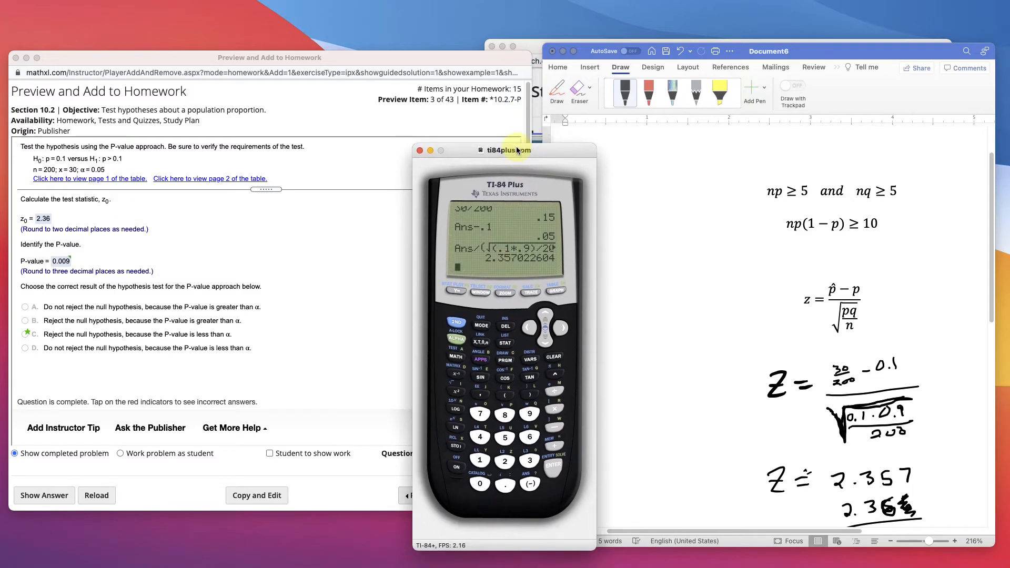
# Step: Open page 2 of the table in the homework question and look up the area for z = 2.36
pyautogui.click(206, 180)
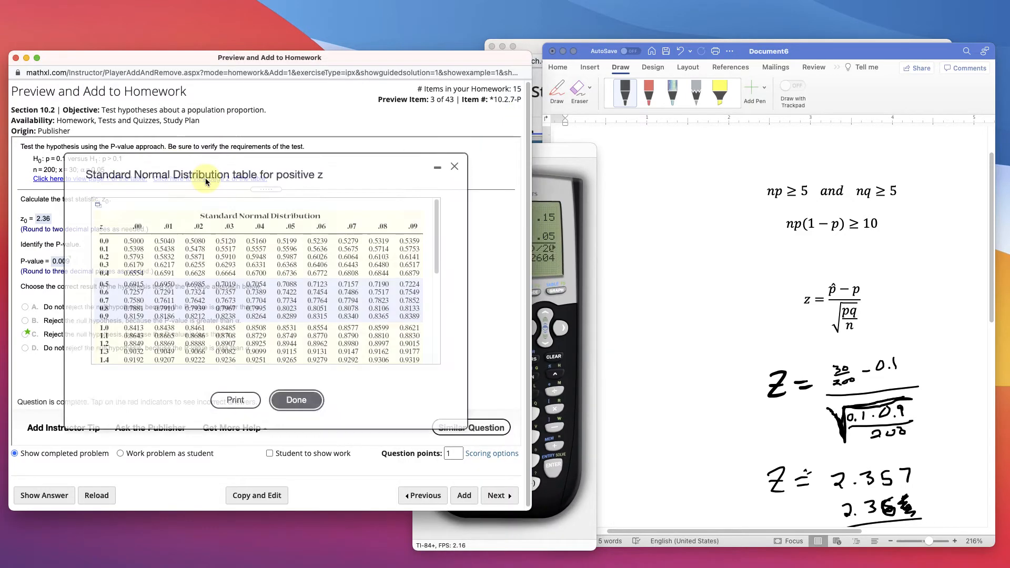
pyautogui.moveTo(236, 161); pyautogui.dragTo(278, 162)
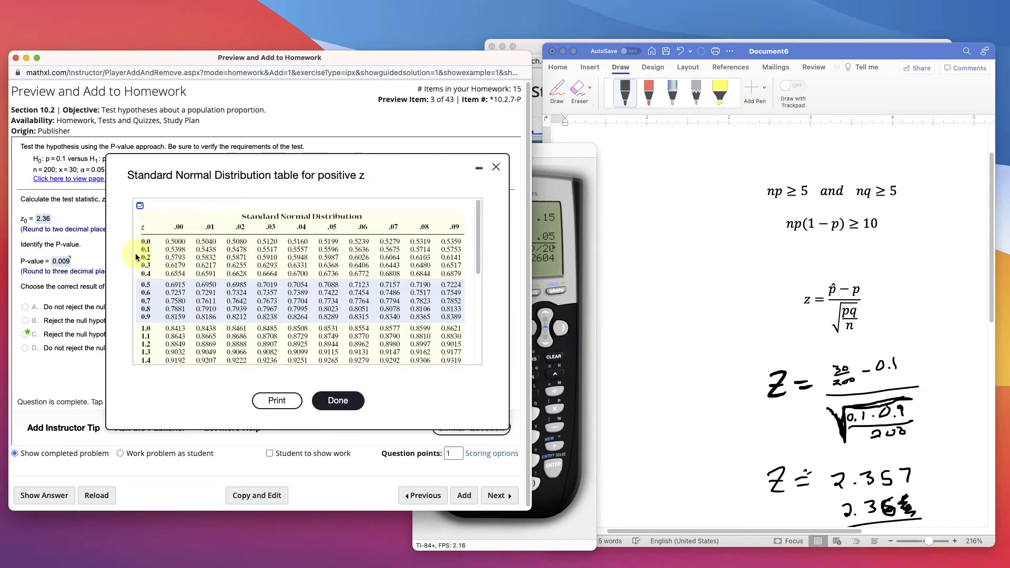
pyautogui.scroll(-2, 135, 256)
pyautogui.scroll(-5, 143, 279)
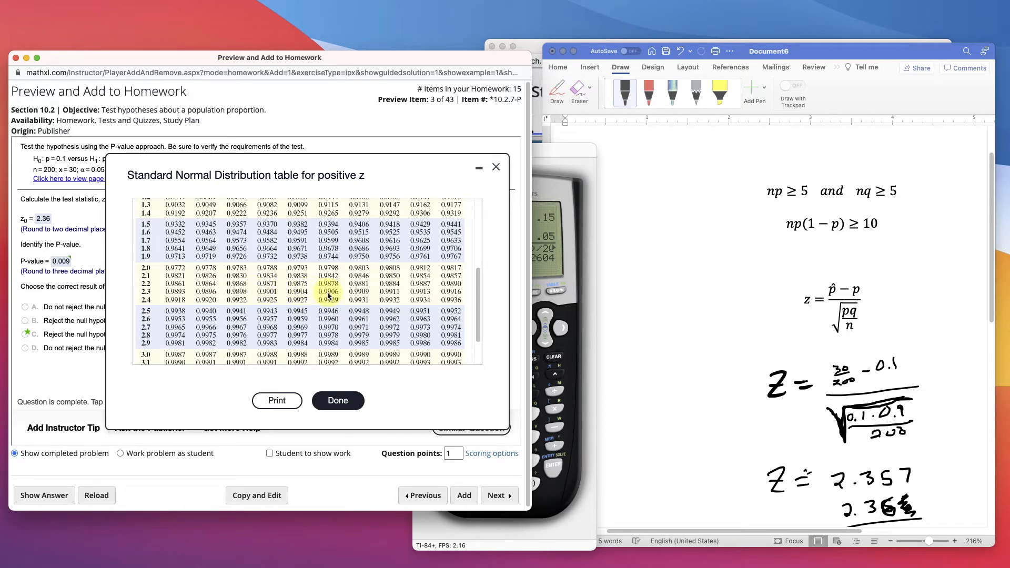
pyautogui.scroll(5, 331, 298)
pyautogui.scroll(-2, 368, 299)
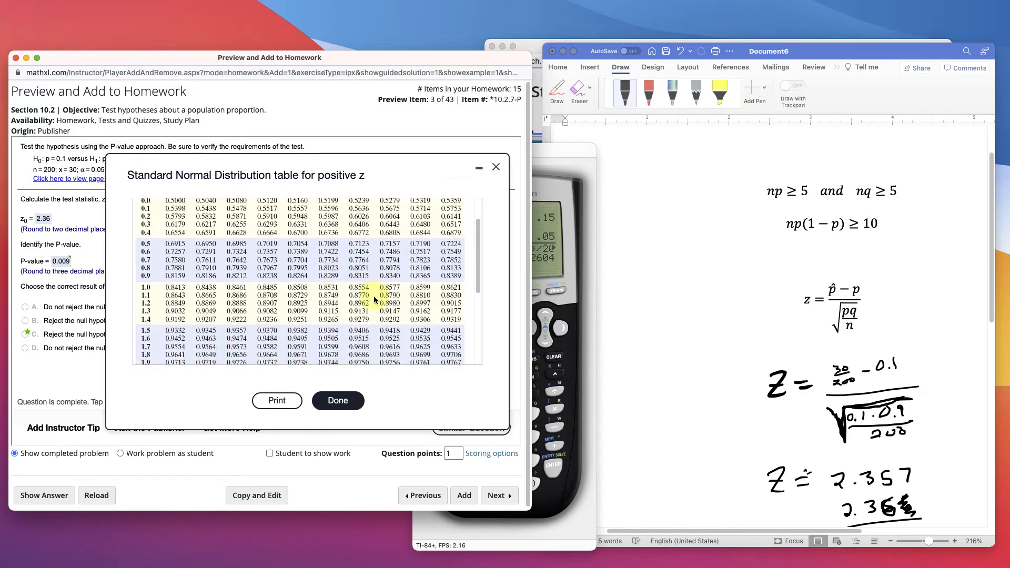
pyautogui.scroll(-3, 375, 300)
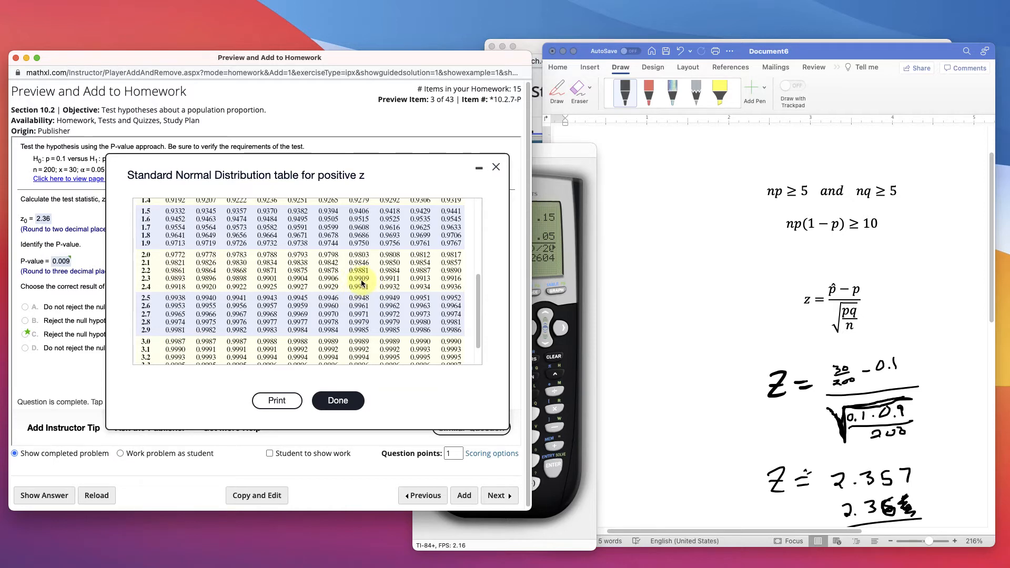
# Step: Switch to the TI-84 Plus calculator and compute 1-.991 for the P-value
pyautogui.click(548, 254)
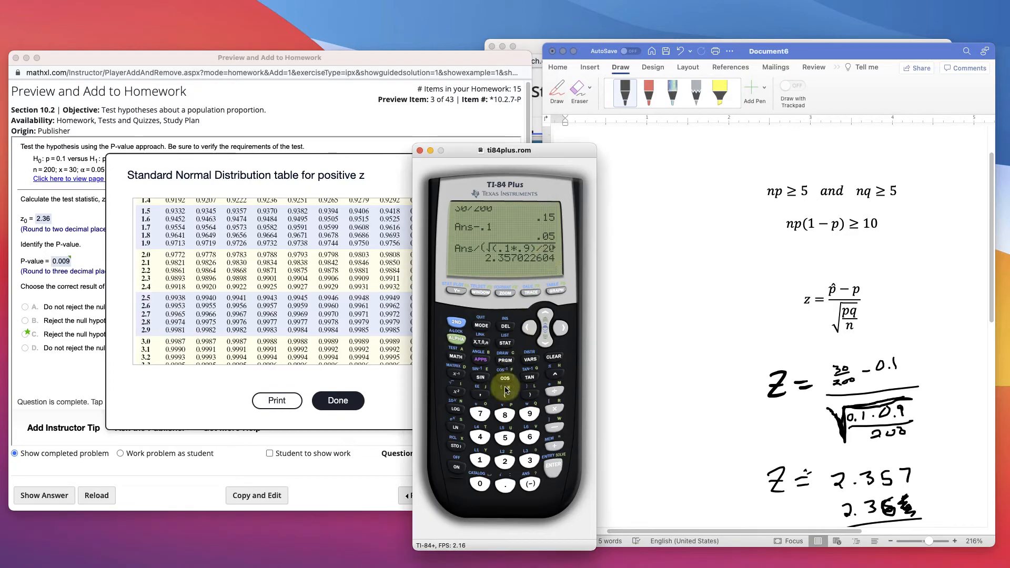
pyautogui.click(479, 460)
pyautogui.click(552, 428)
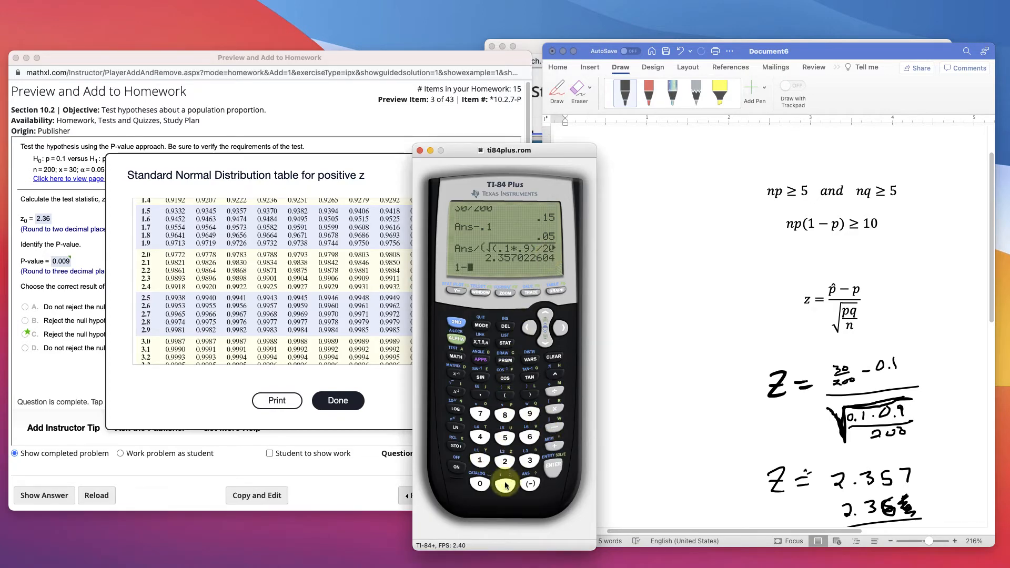
pyautogui.click(505, 484)
pyautogui.click(529, 415)
pyautogui.click(530, 415)
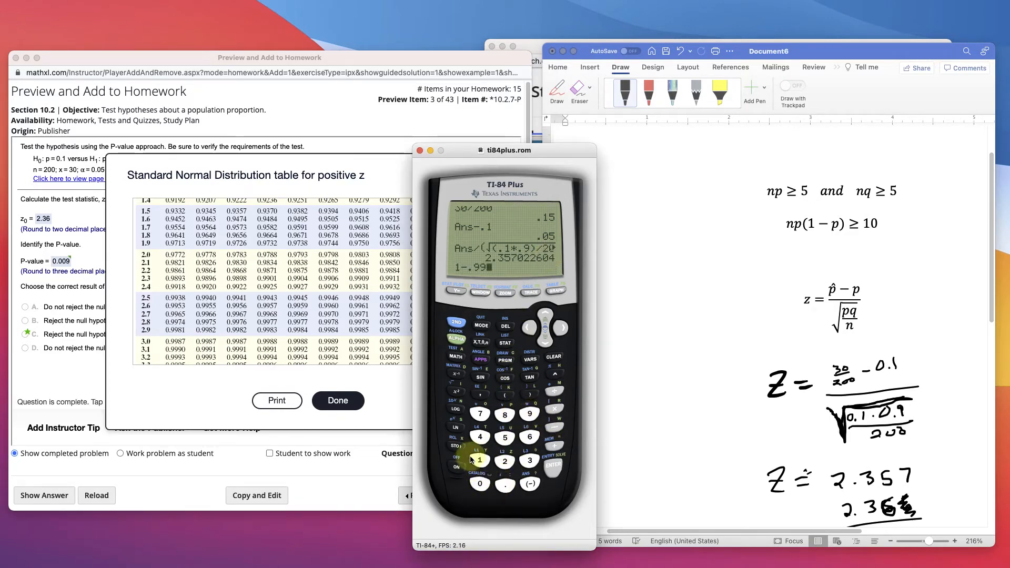
pyautogui.click(480, 460)
pyautogui.click(552, 466)
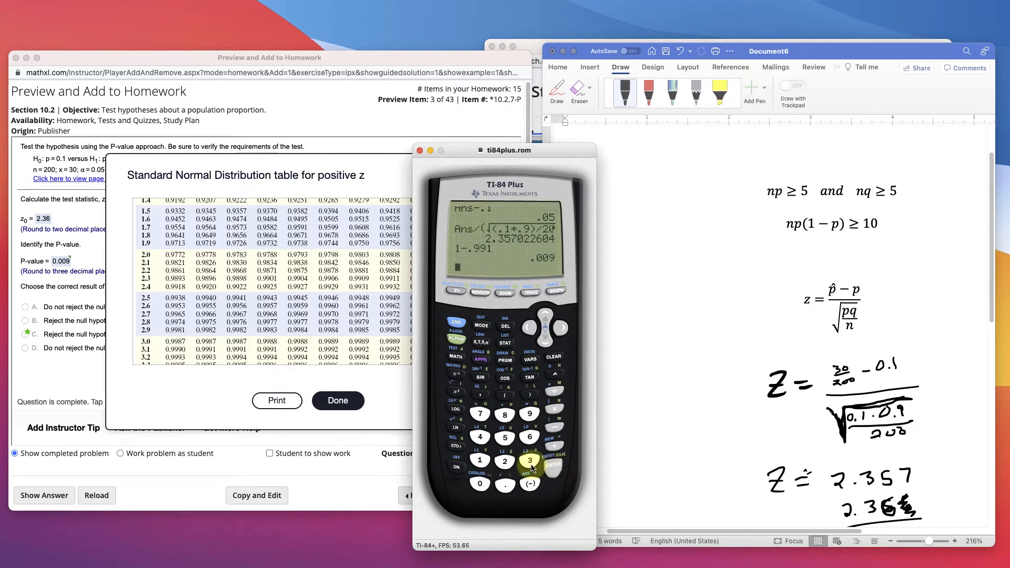
# Step: Compute the P-value with the four-decimal table area as 1-.9909
pyautogui.click(480, 460)
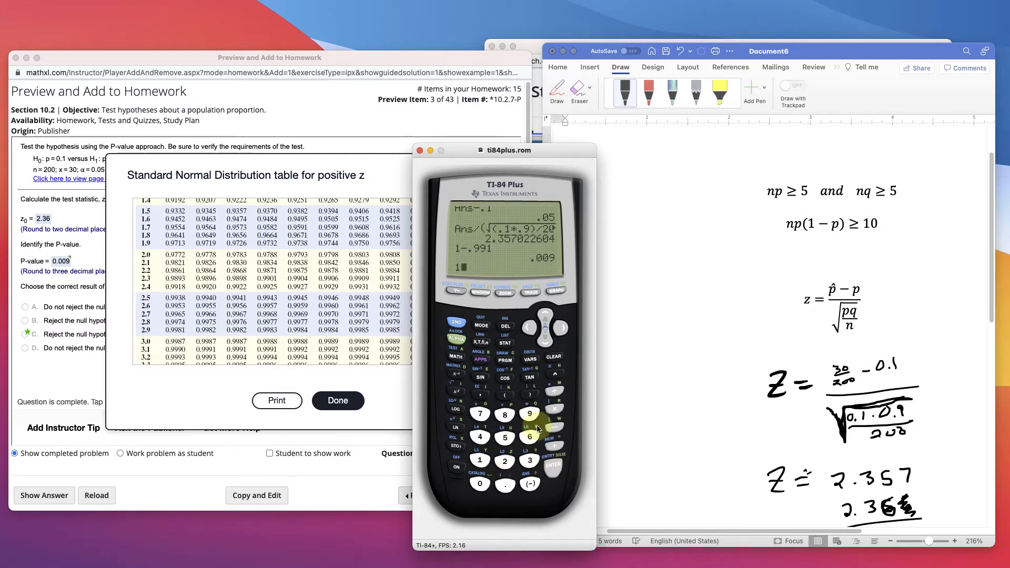
pyautogui.click(552, 427)
pyautogui.click(505, 485)
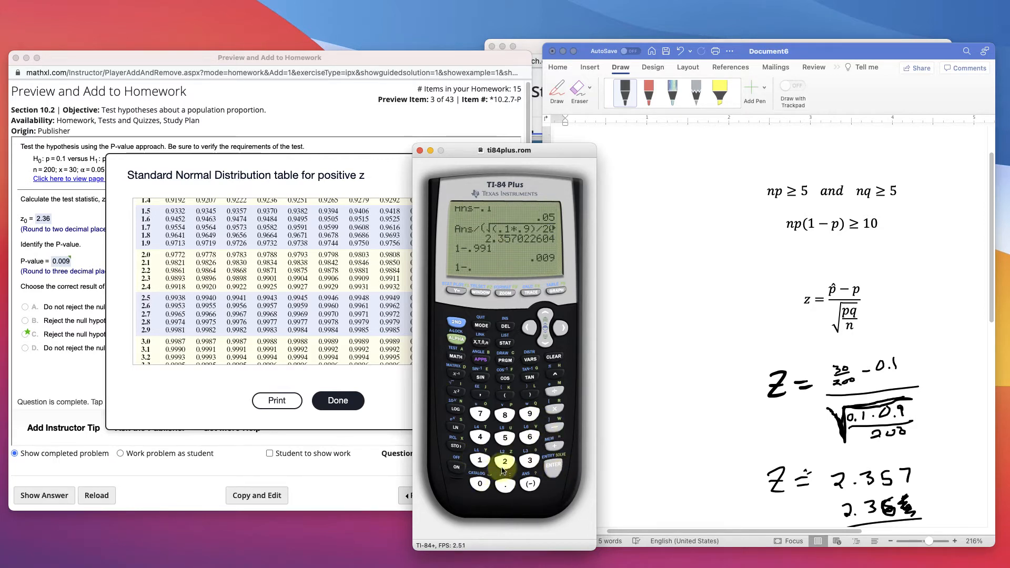
pyautogui.click(530, 413)
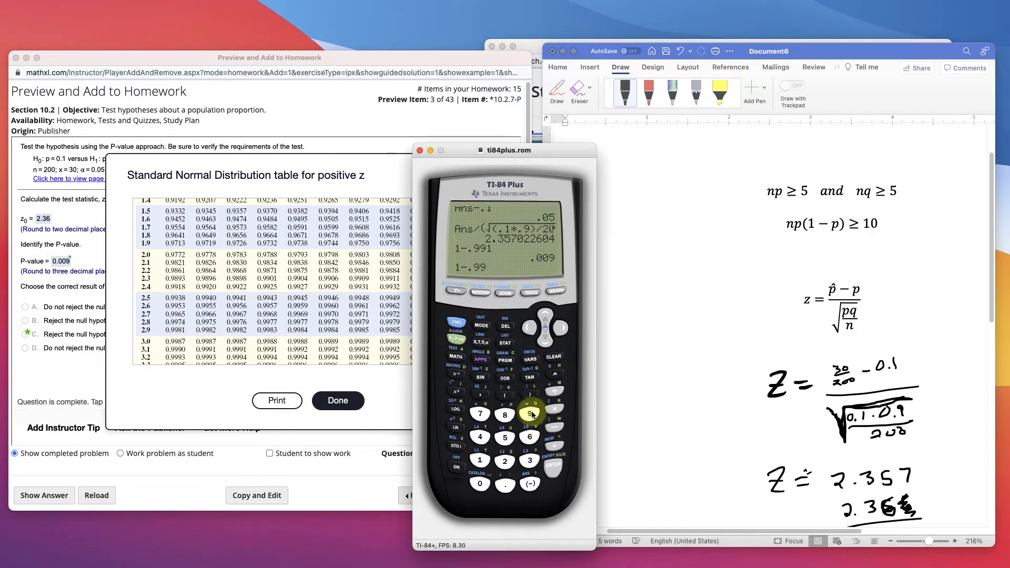
pyautogui.click(479, 484)
pyautogui.click(530, 414)
pyautogui.click(552, 467)
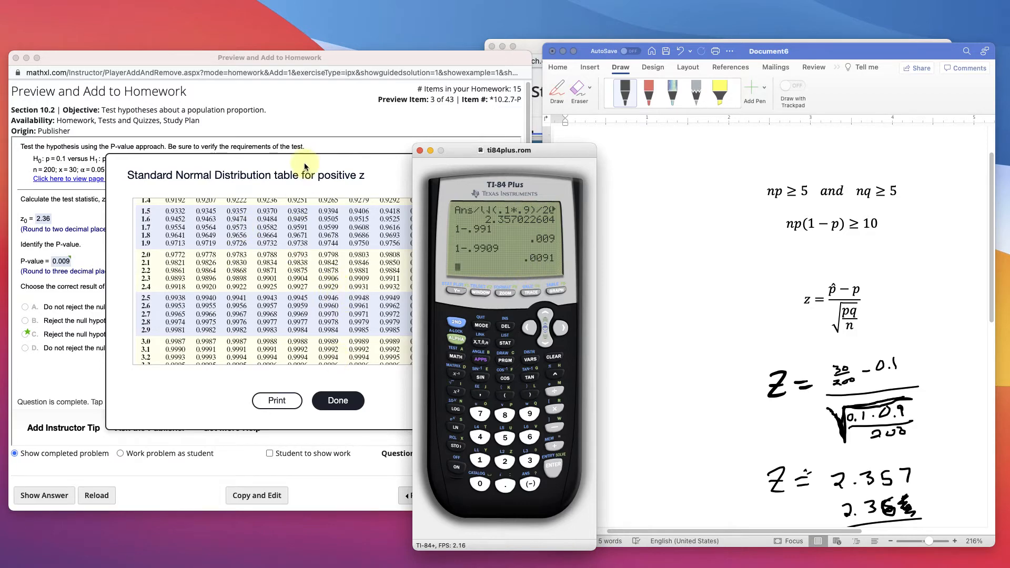
# Step: Move the calculator away from the homework question, then move the Standard Normal Distribution table below the P-value question and close it
pyautogui.moveTo(494, 152); pyautogui.dragTo(532, 177)
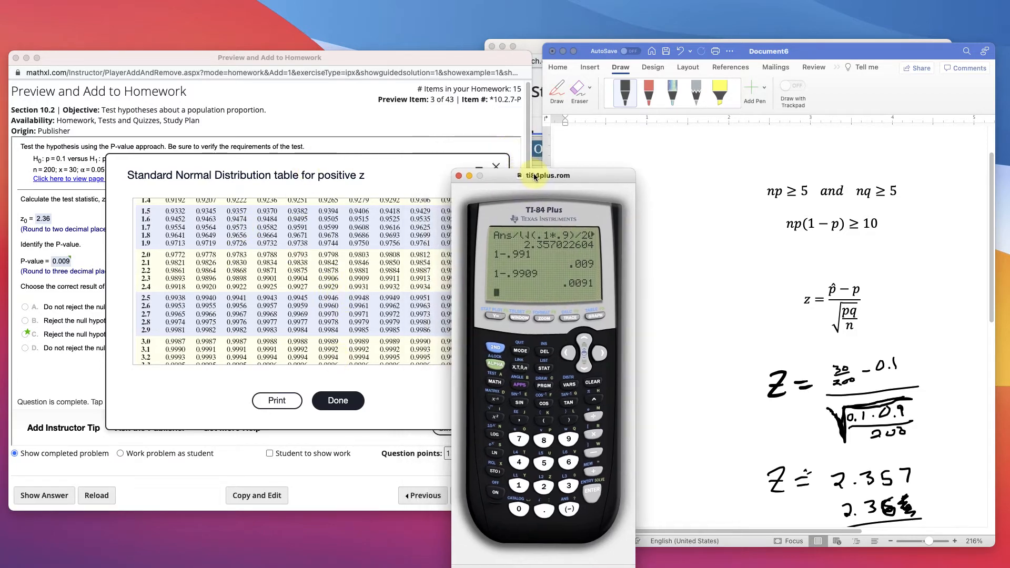
pyautogui.click(400, 205)
pyautogui.moveTo(379, 173); pyautogui.dragTo(376, 265)
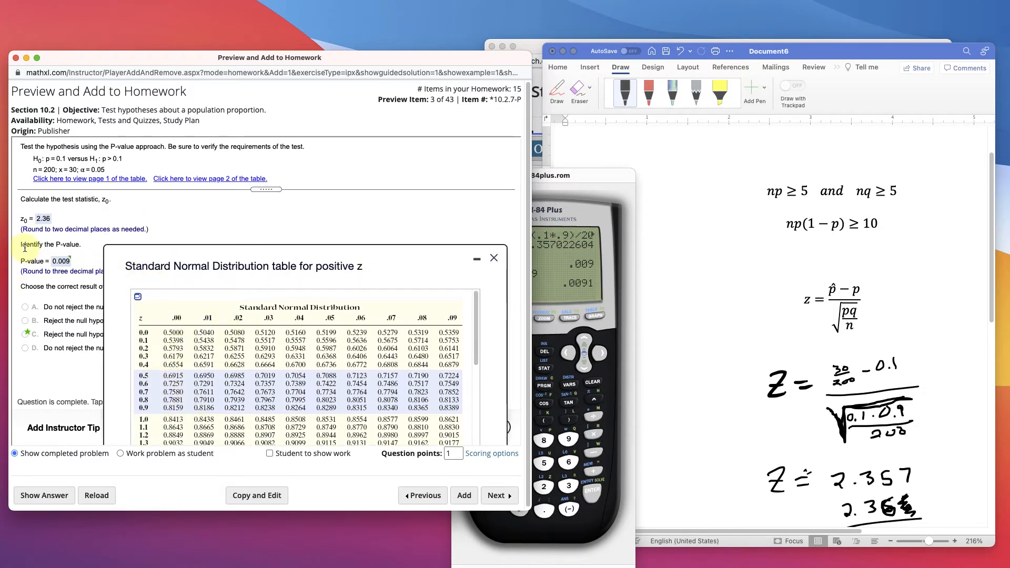
pyautogui.click(493, 265)
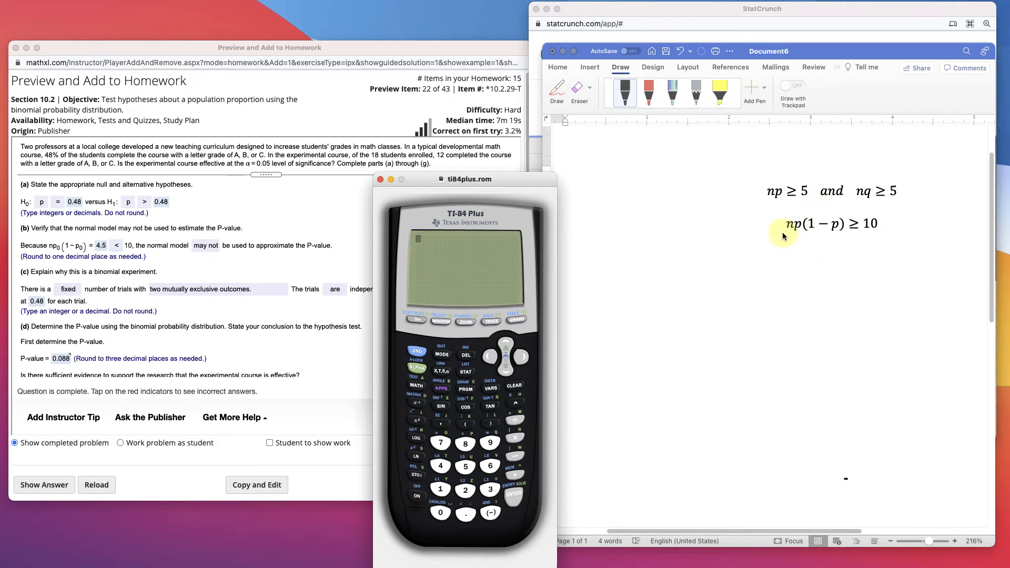
# Step: Compute np for the math course problem as .48*18 on the calculator
pyautogui.click(467, 513)
pyautogui.click(441, 466)
pyautogui.click(466, 443)
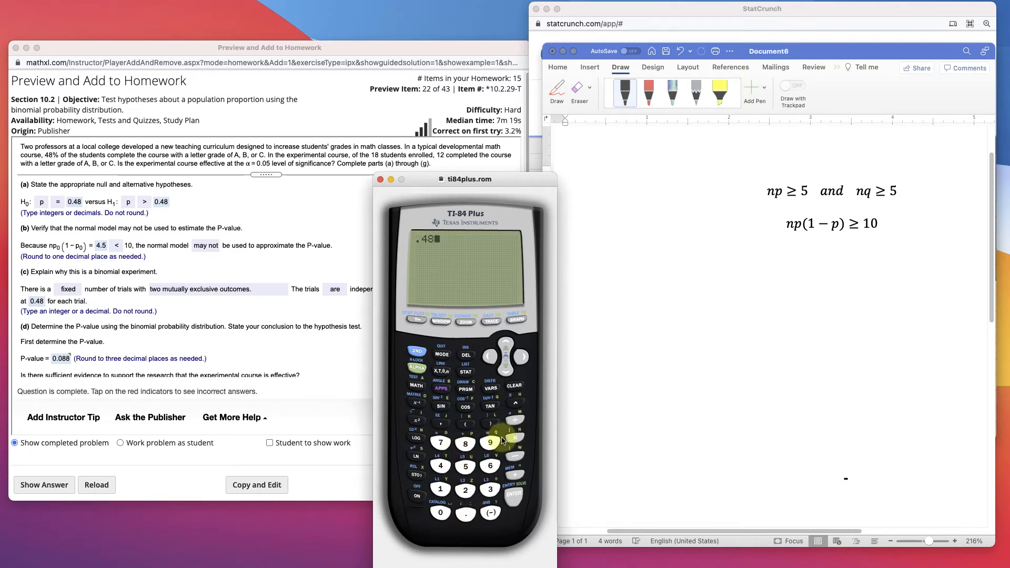
pyautogui.click(514, 438)
pyautogui.click(440, 490)
pyautogui.click(465, 443)
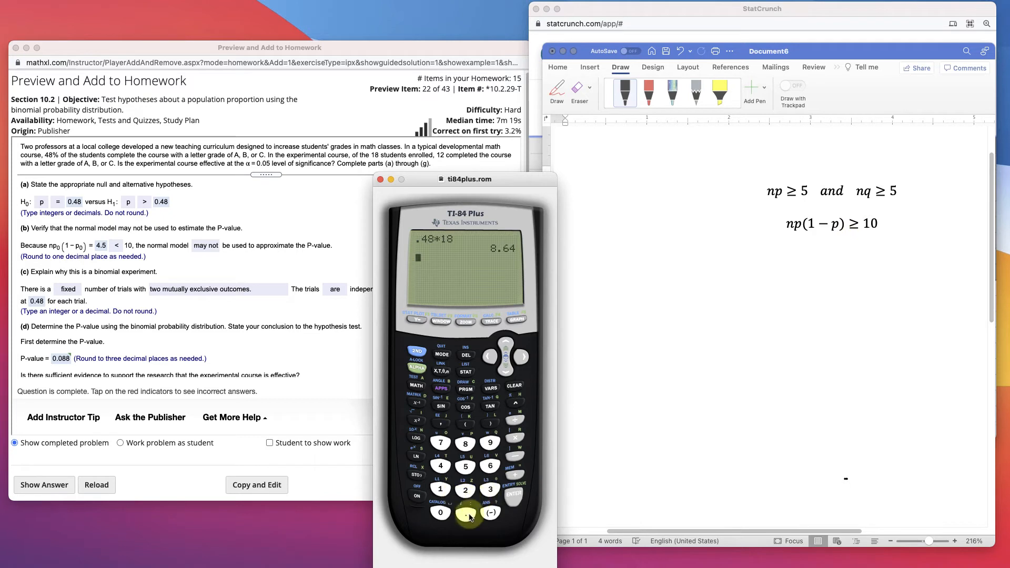
# Step: Compute np(1-p) as 18*.48*.52 to check the normal model requirement in part (b)
pyautogui.click(446, 488)
pyautogui.click(465, 443)
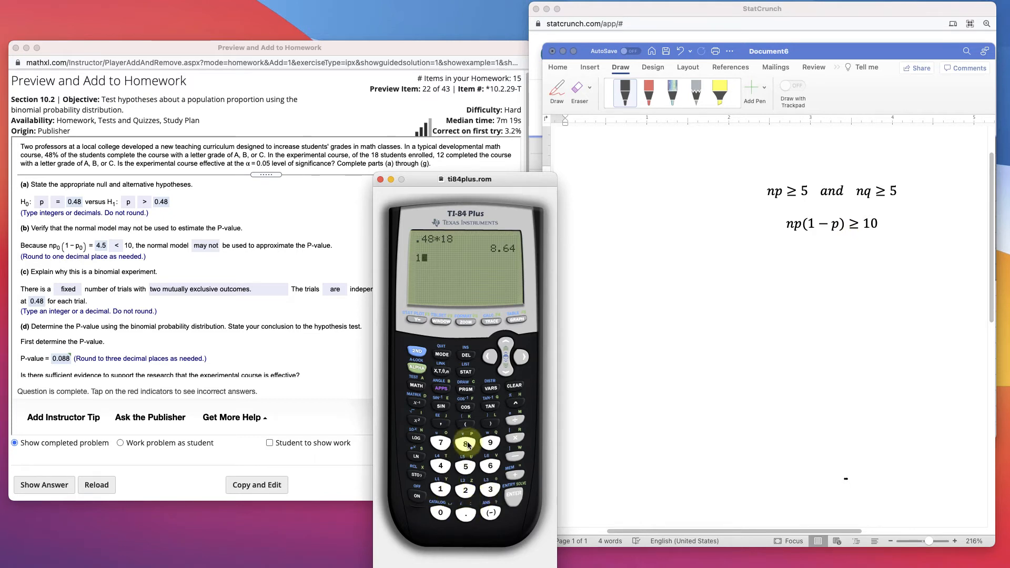
pyautogui.click(465, 514)
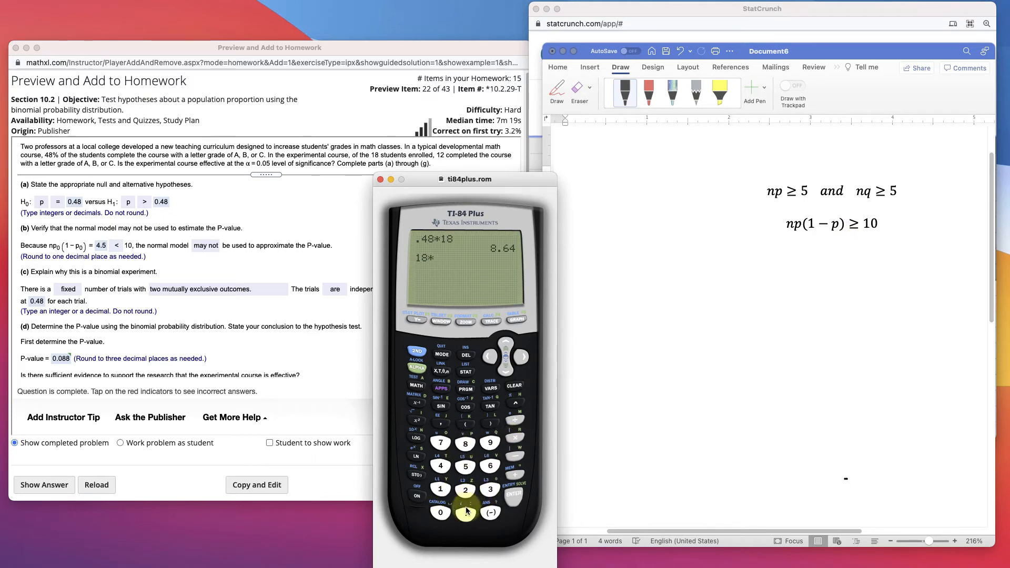
pyautogui.click(441, 466)
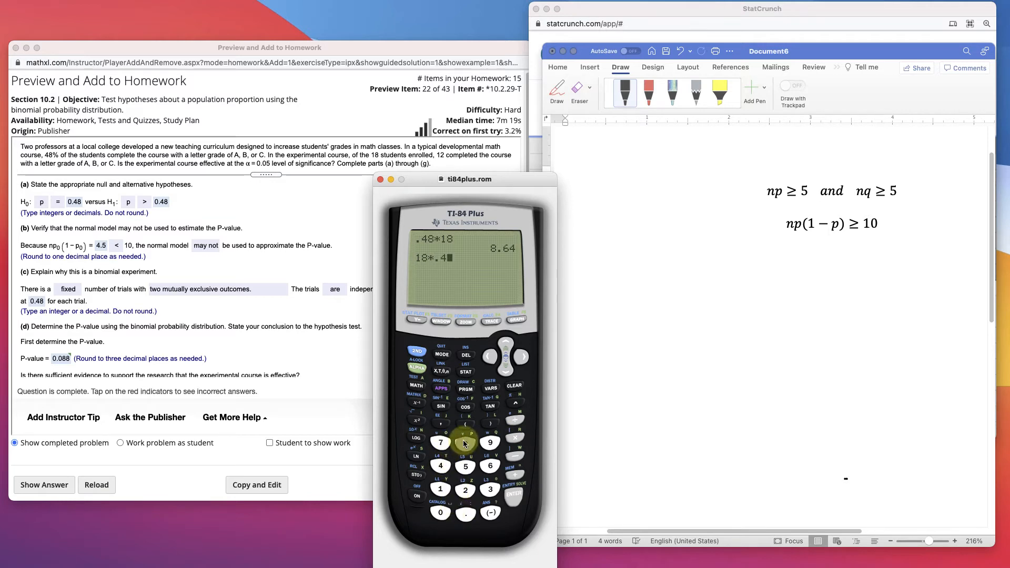
pyautogui.click(465, 444)
pyautogui.click(515, 438)
pyautogui.click(470, 511)
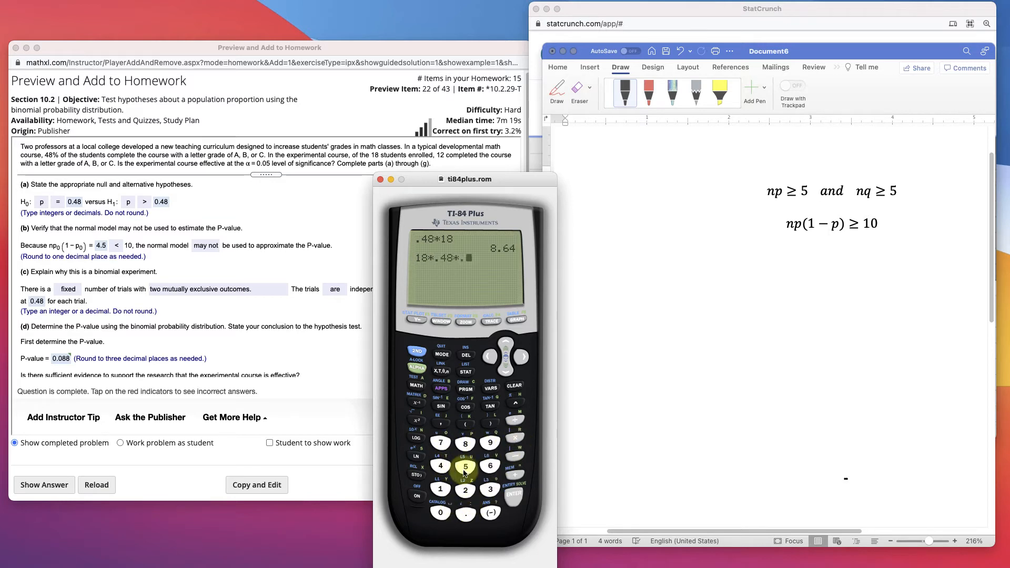
pyautogui.click(465, 465)
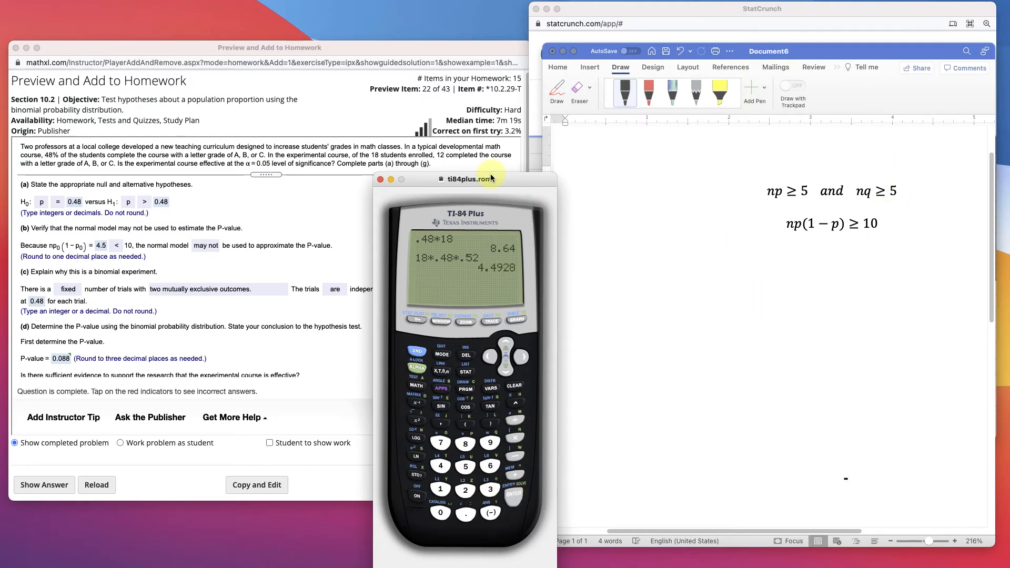
# Step: Move the calculator aside and bring the homework question to the front to review its binomial experiment conditions
pyautogui.moveTo(488, 181); pyautogui.dragTo(511, 197)
pyautogui.click(219, 174)
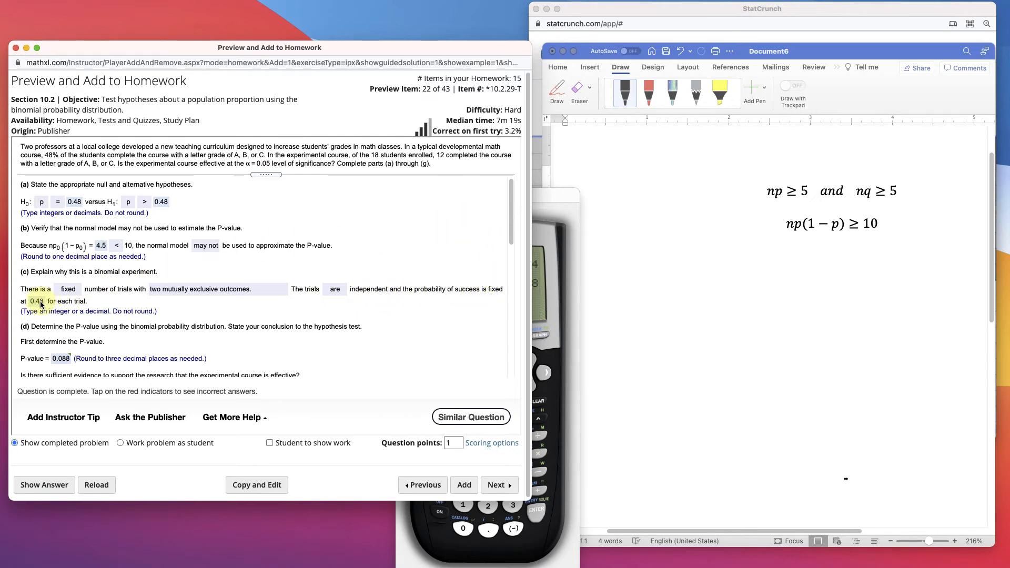
# Step: Switch to StatCrunch and open the Binomial Calculator for the part (d) P-value
pyautogui.scroll(-1, 141, 270)
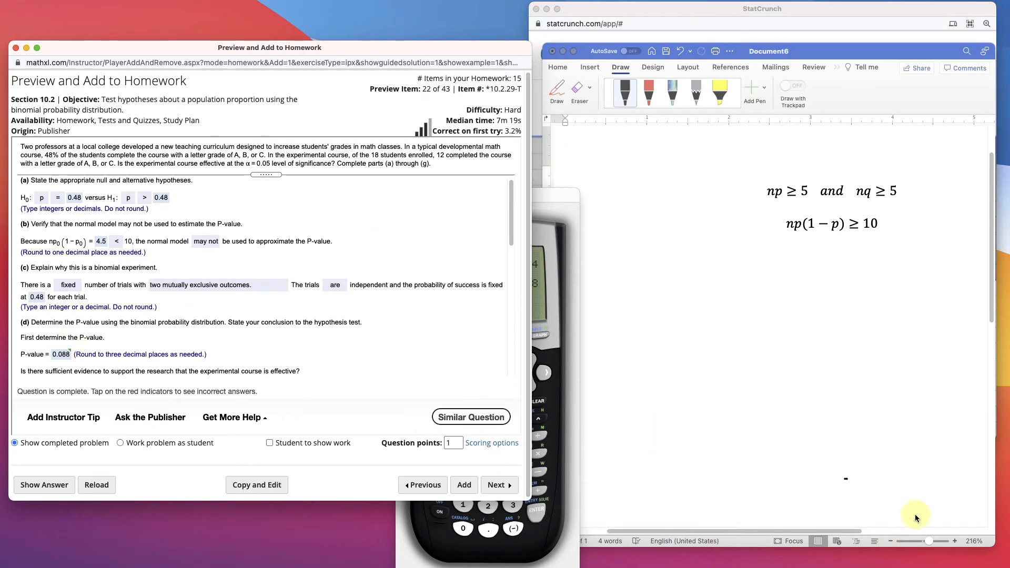
pyautogui.click(780, 9)
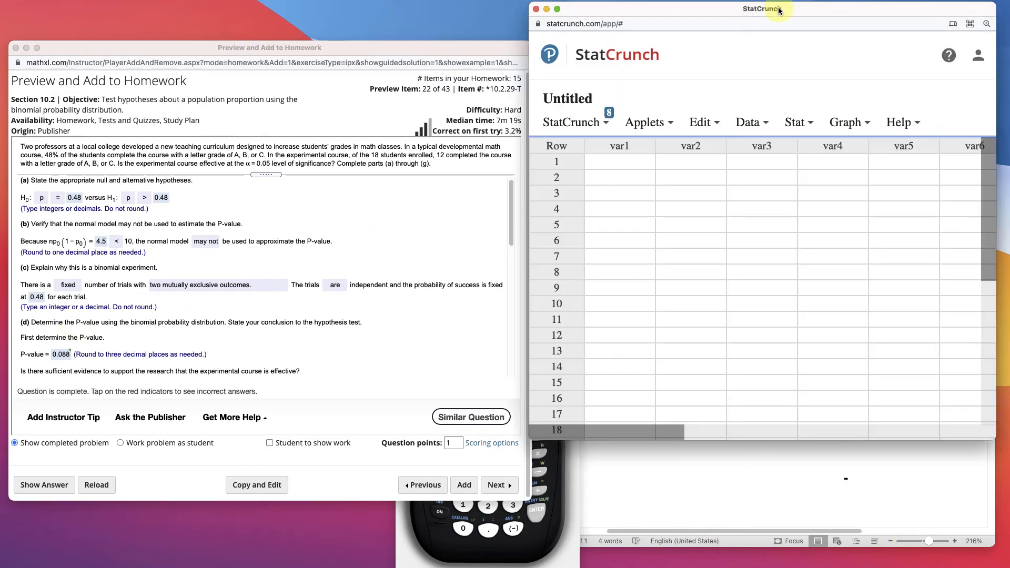
pyautogui.click(836, 126)
pyautogui.click(795, 121)
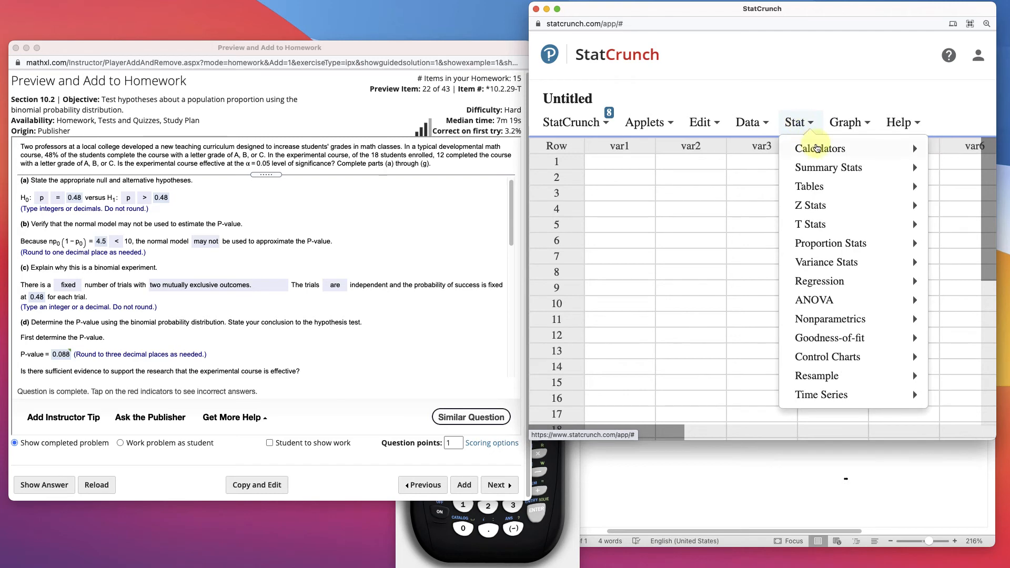
pyautogui.moveTo(817, 148)
pyautogui.click(726, 146)
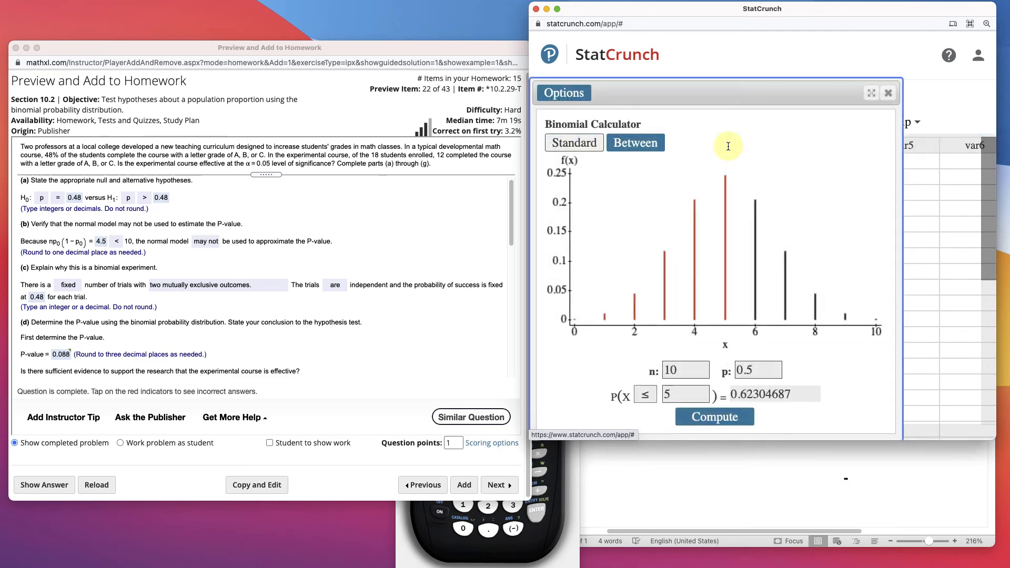
# Step: Set the binomial distribution's parameters to n = 18 and p = .48
pyautogui.doubleClick(676, 371)
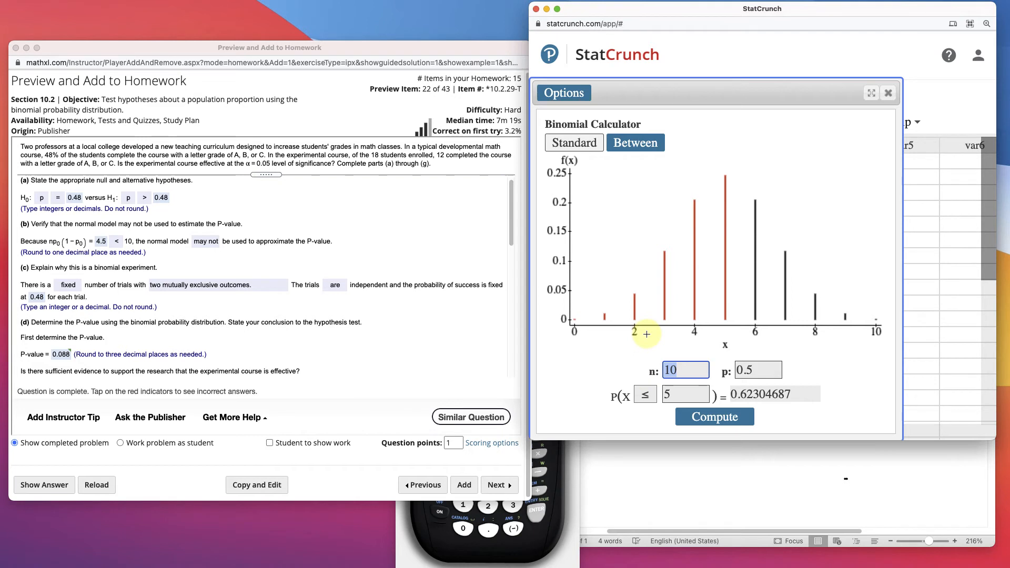
pyautogui.write('18')
pyautogui.press('Tab')
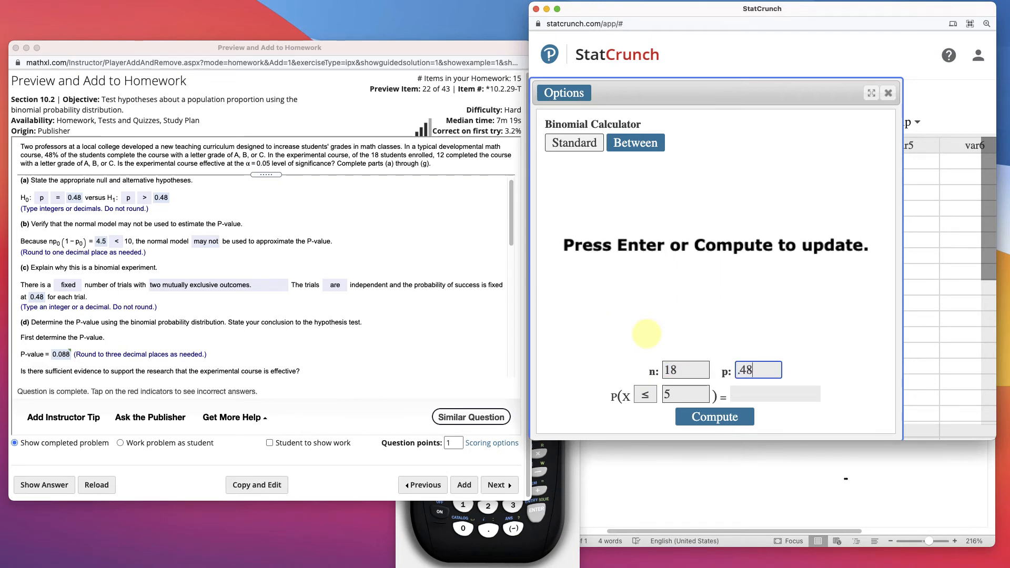
pyautogui.press('Tab')
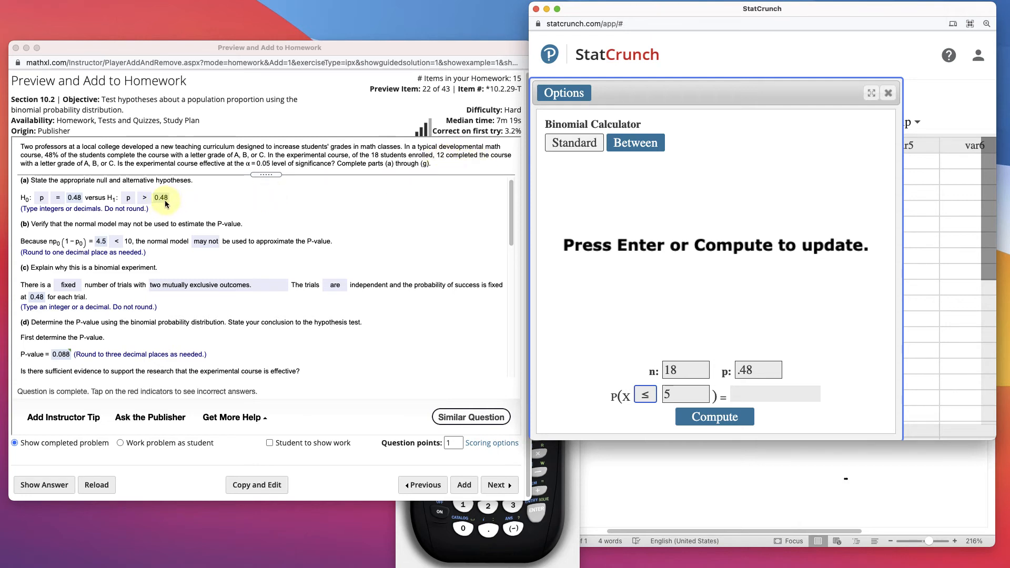
# Step: Compute the binomial probability P(X ≥ 12) as the P-value for part (d)
pyautogui.click(646, 394)
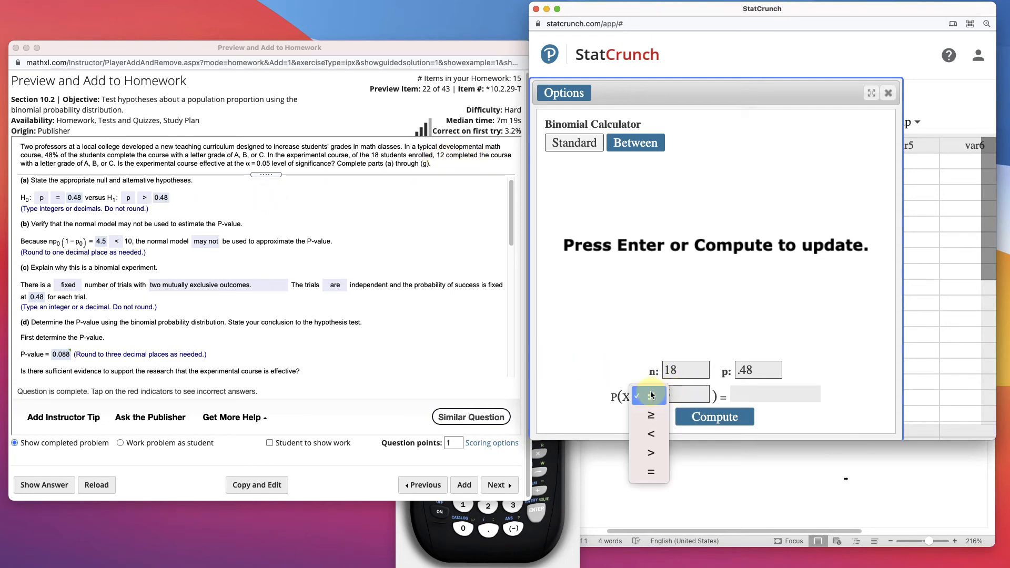
pyautogui.click(650, 416)
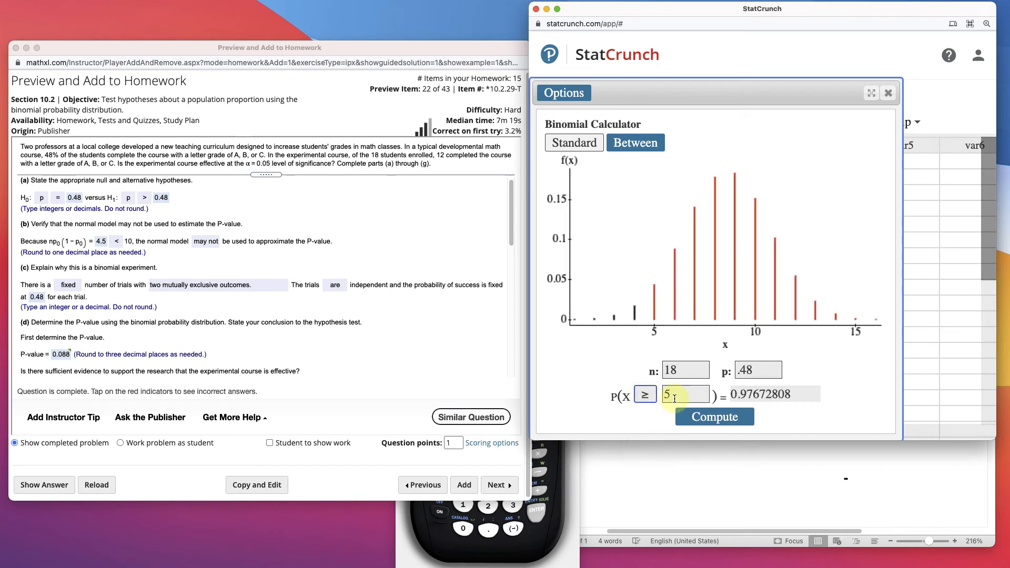
pyautogui.press('Tab')
pyautogui.write('12')
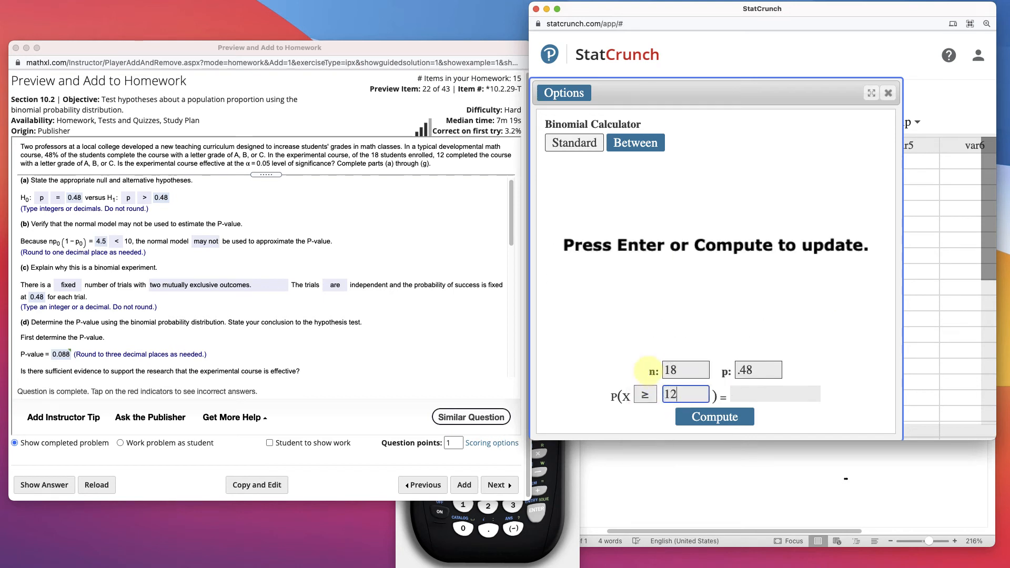
pyautogui.press('Return')
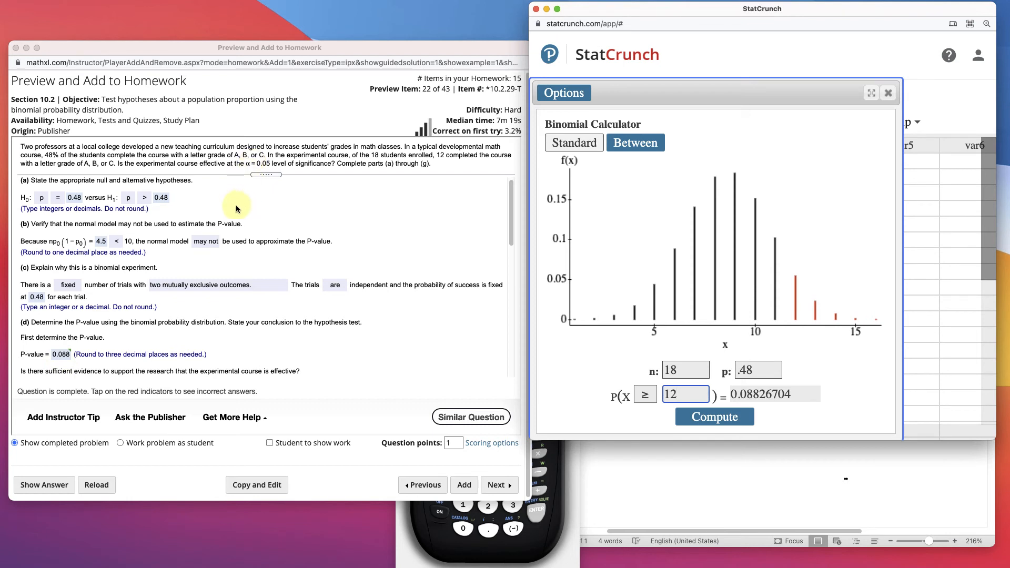
# Step: Review the part (d) conclusion and the part (e) normal model check in the homework question, continuing to part (f)
pyautogui.scroll(-1, 195, 334)
pyautogui.scroll(-5, 195, 334)
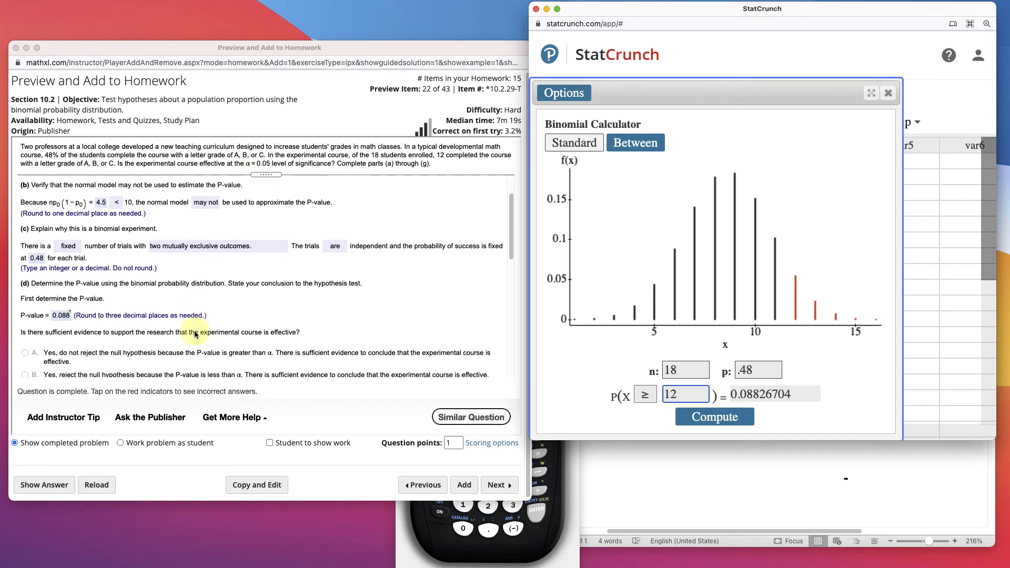
pyautogui.scroll(2, 195, 335)
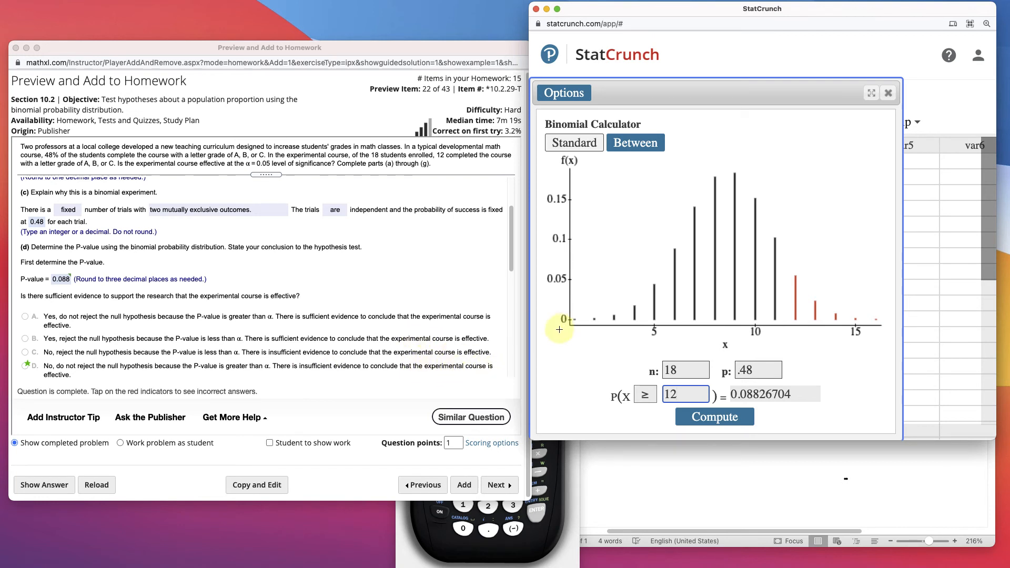
pyautogui.scroll(-2, 321, 231)
pyautogui.scroll(-4, 320, 232)
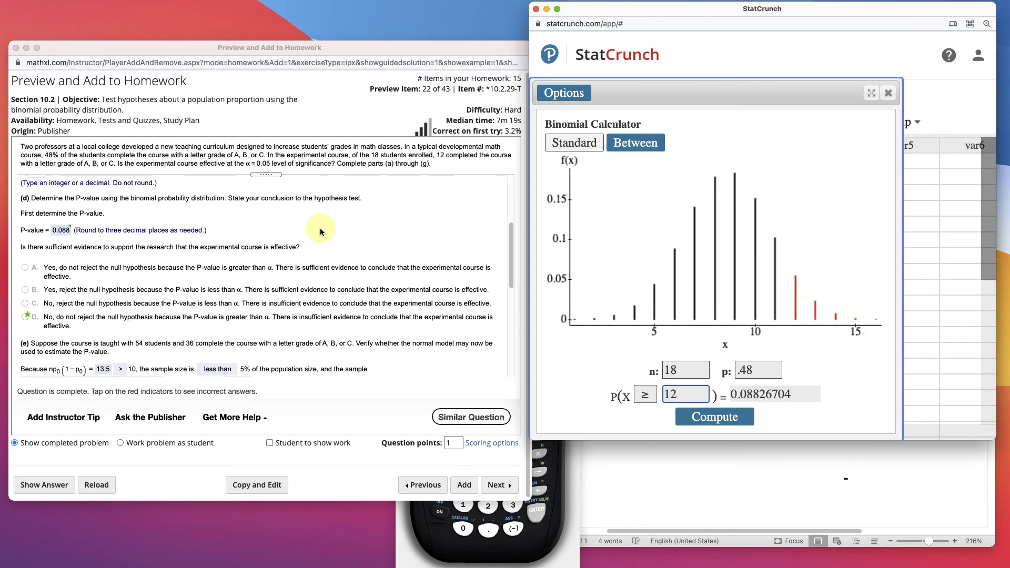
pyautogui.scroll(-5, 321, 232)
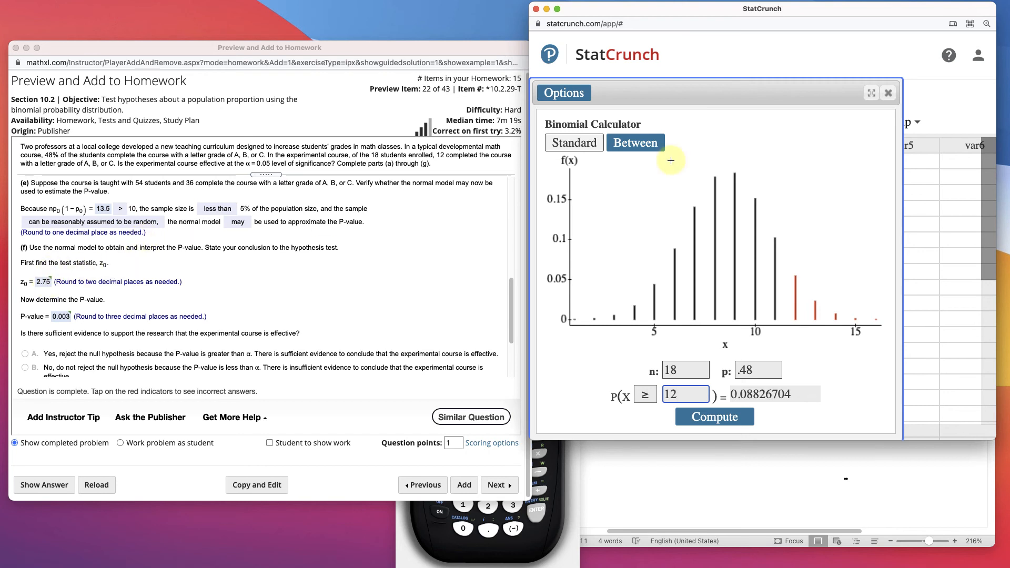
# Step: Close the Binomial Calculator and open a one-sample proportion test using summary data
pyautogui.click(890, 94)
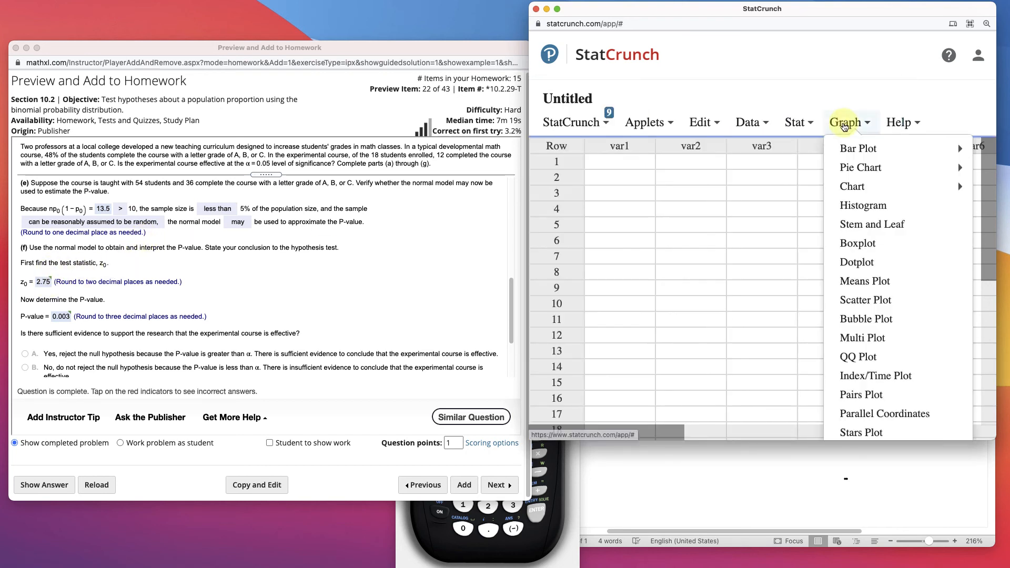
pyautogui.moveTo(808, 124)
pyautogui.moveTo(823, 243)
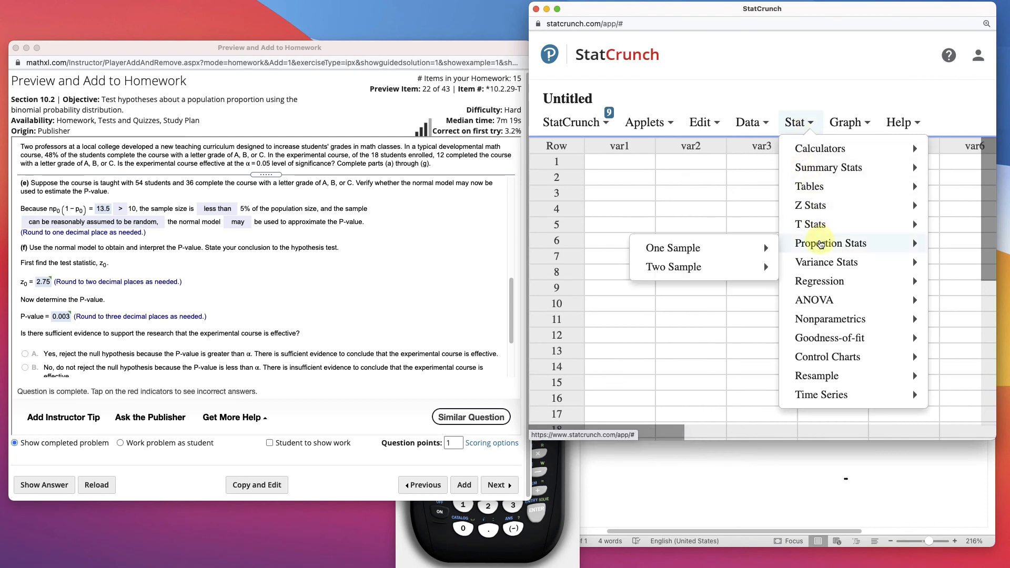
pyautogui.click(830, 273)
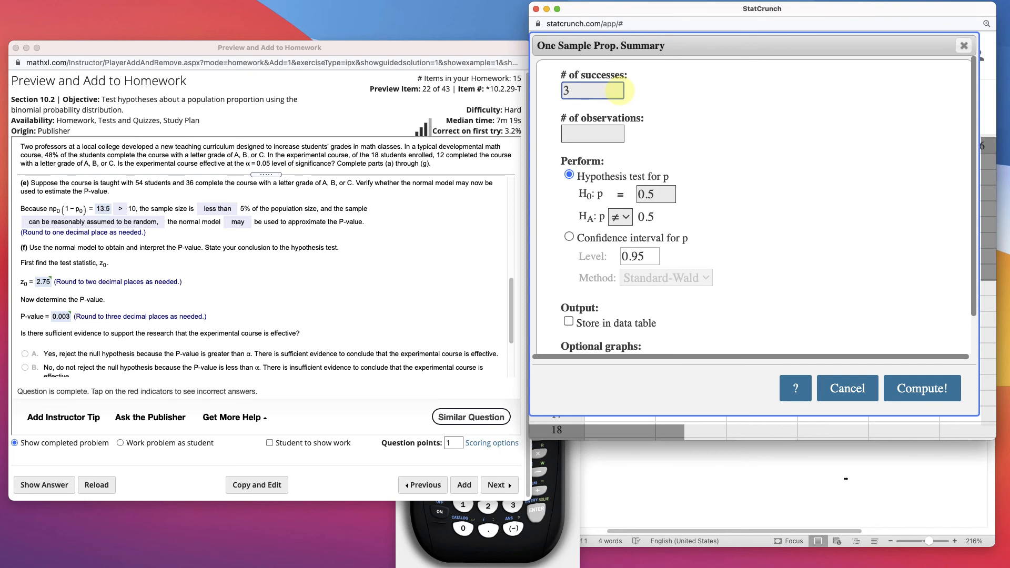
# Step: Compute the hypothesis test with 36 successes, 54 observations, null proportion .48 and the alternative p > .48
pyautogui.press('Tab')
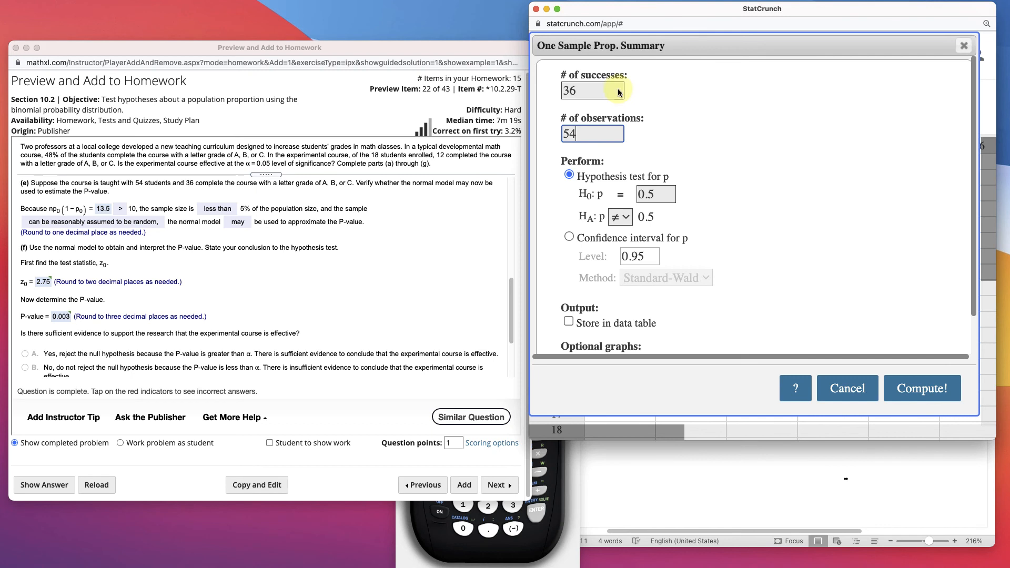
pyautogui.press('Tab')
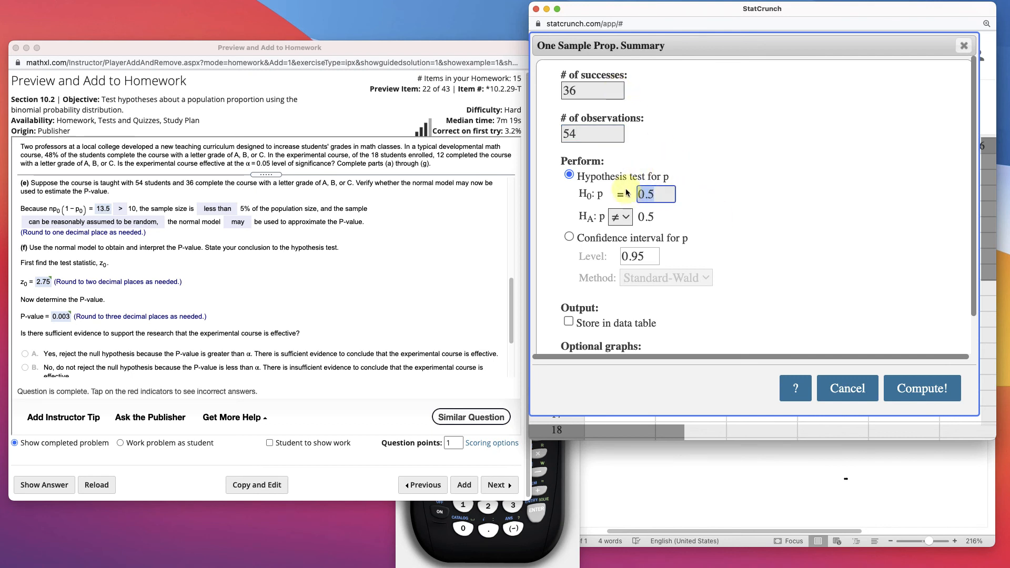
pyautogui.write('.48')
pyautogui.click(620, 218)
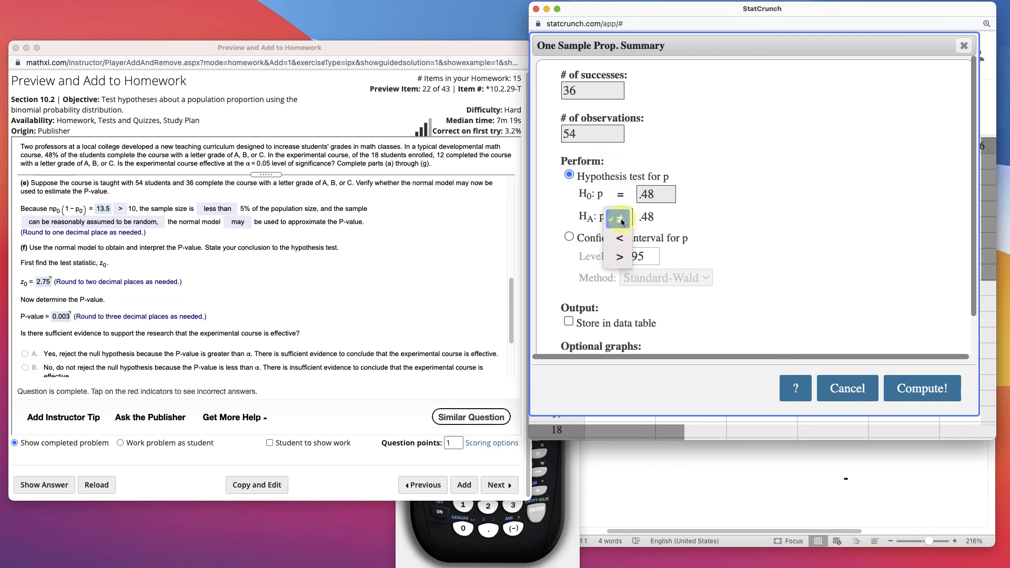
pyautogui.click(620, 257)
pyautogui.click(923, 388)
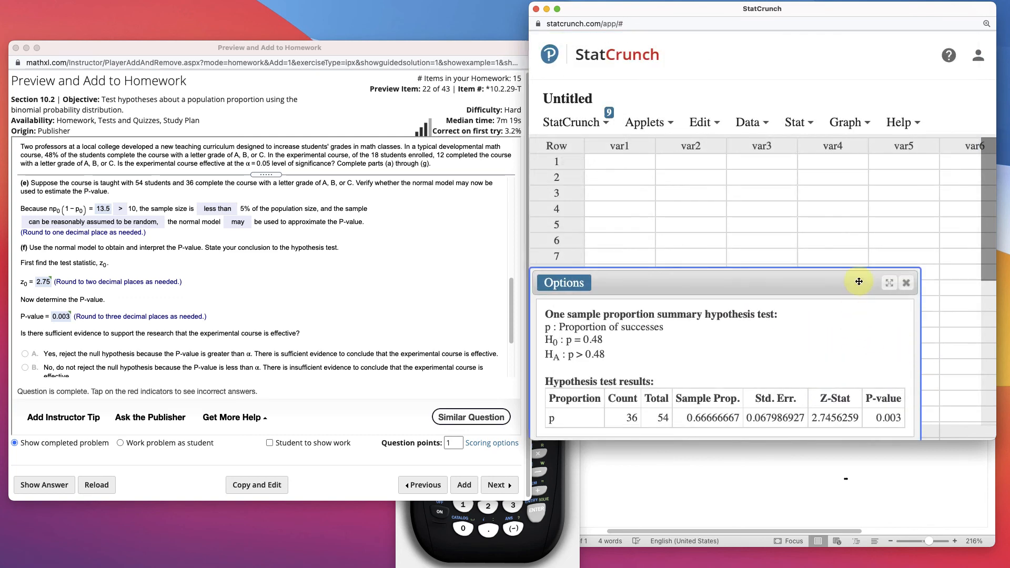
# Step: Move the test results up, compare them with the part (f) answers and conclusion, and shift the StatCrunch window down
pyautogui.moveTo(857, 281); pyautogui.dragTo(894, 141)
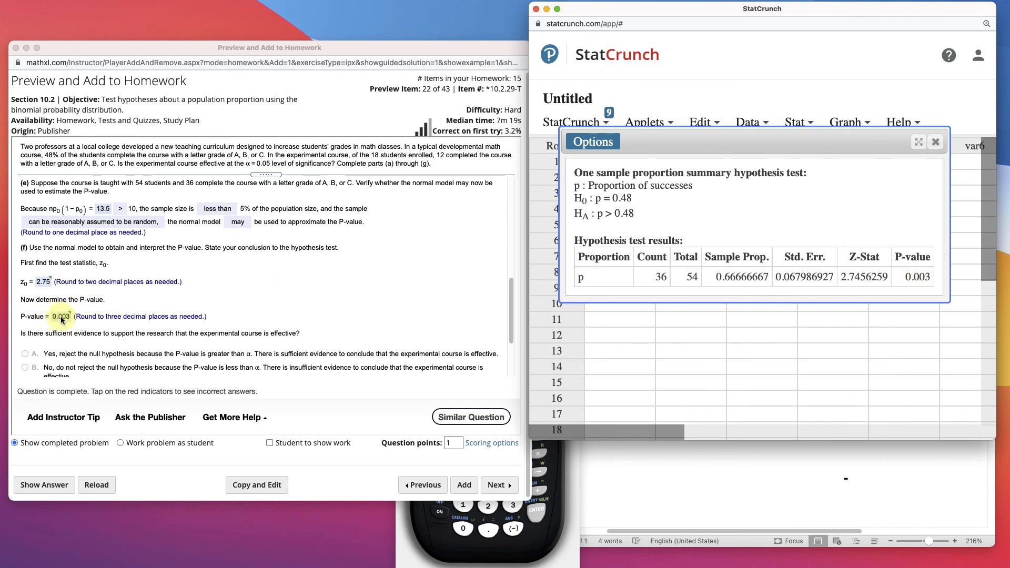
pyautogui.scroll(-1, 178, 336)
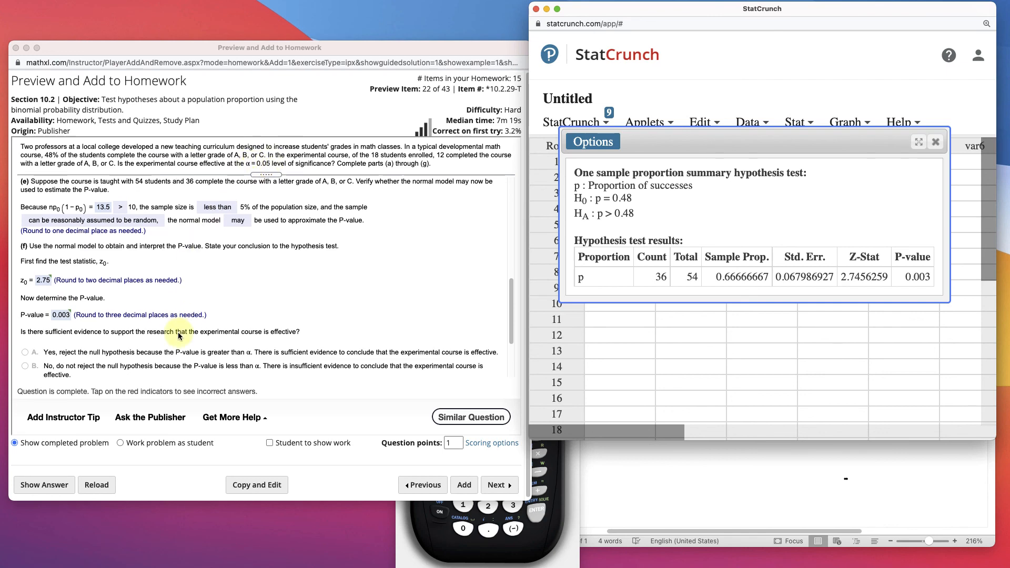
pyautogui.scroll(-2, 178, 336)
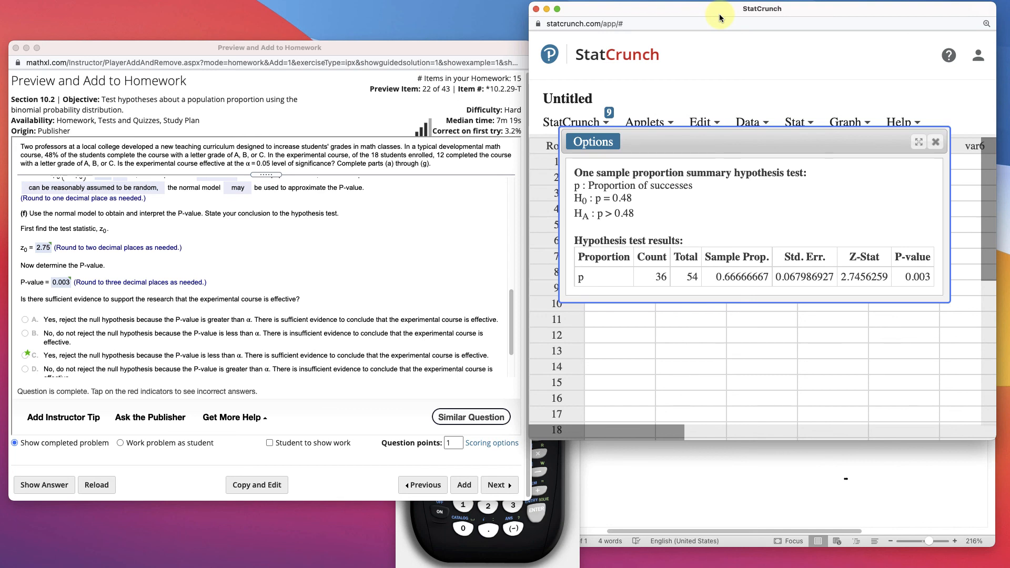
pyautogui.moveTo(720, 18); pyautogui.dragTo(727, 63)
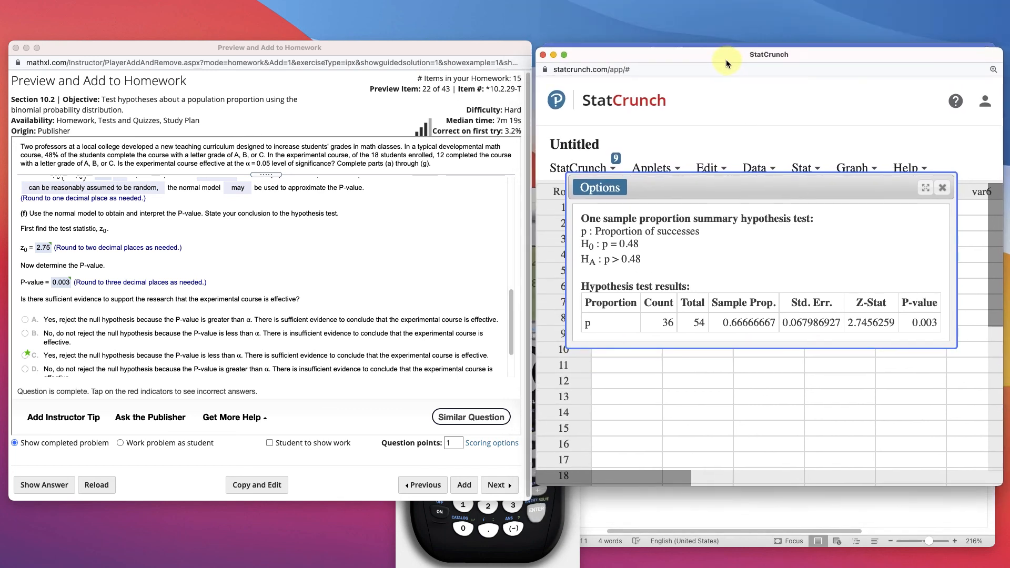